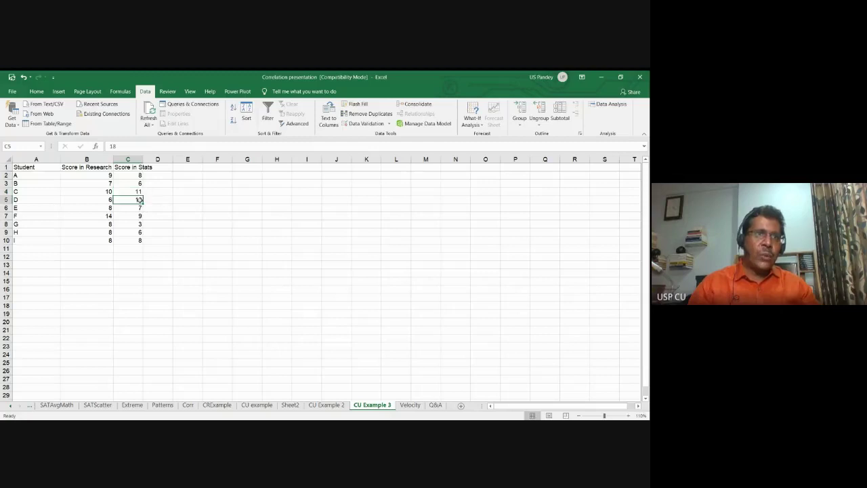
Step down through the Score in Stats values to the last Score in Research value.
click(139, 216)
click(139, 225)
click(139, 232)
click(133, 241)
click(109, 241)
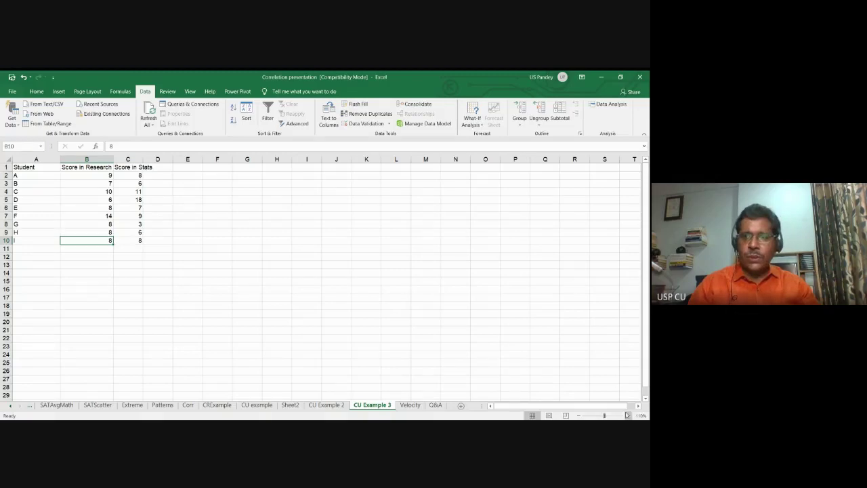
Zoom in on the sheet and go to the File backstage Home page.
click(627, 416)
click(628, 416)
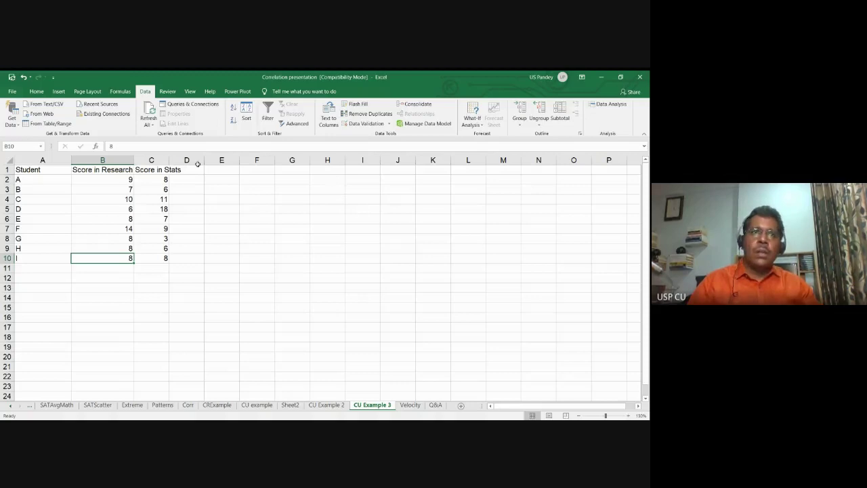
click(11, 91)
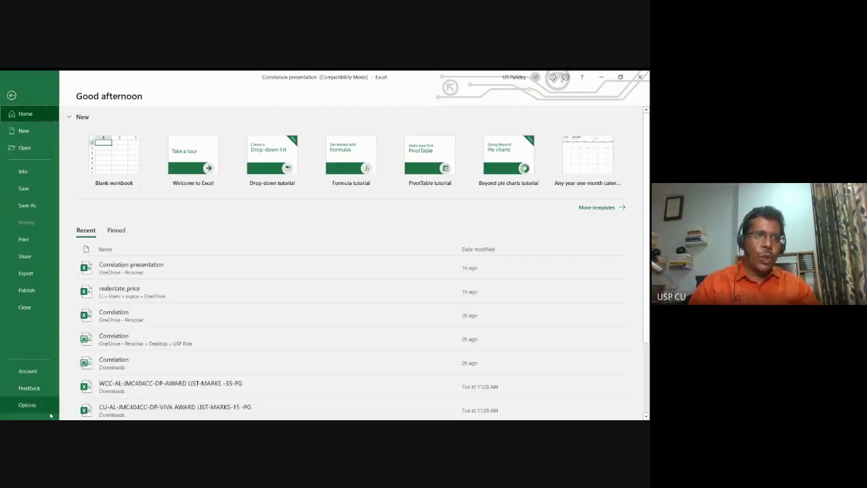
Enable the Analysis ToolPak under Options > Add-ins > Excel Add-ins, then return to the Home ribbon.
click(29, 406)
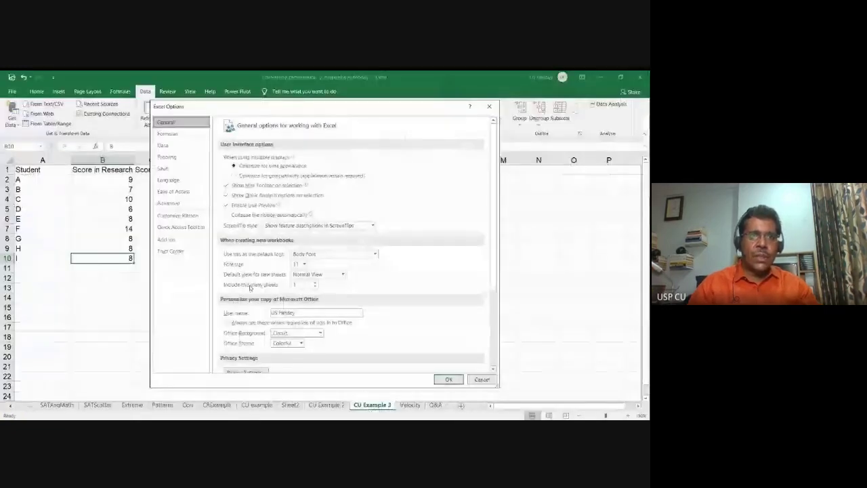
click(167, 239)
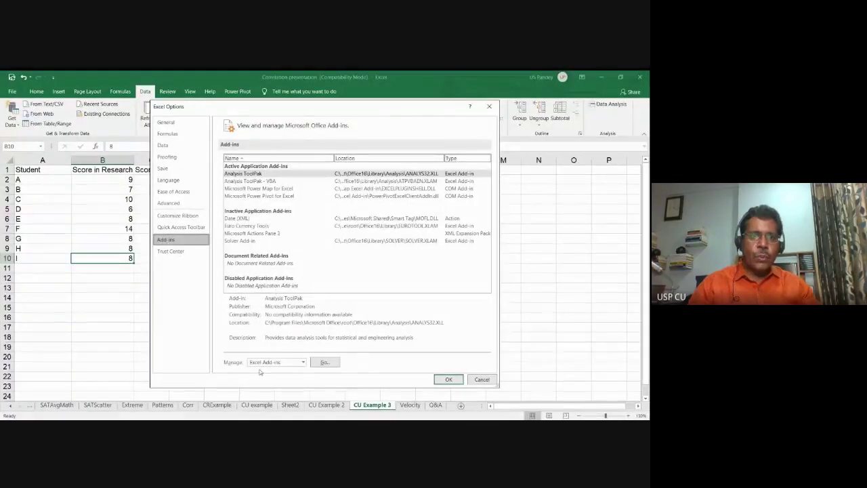
click(324, 363)
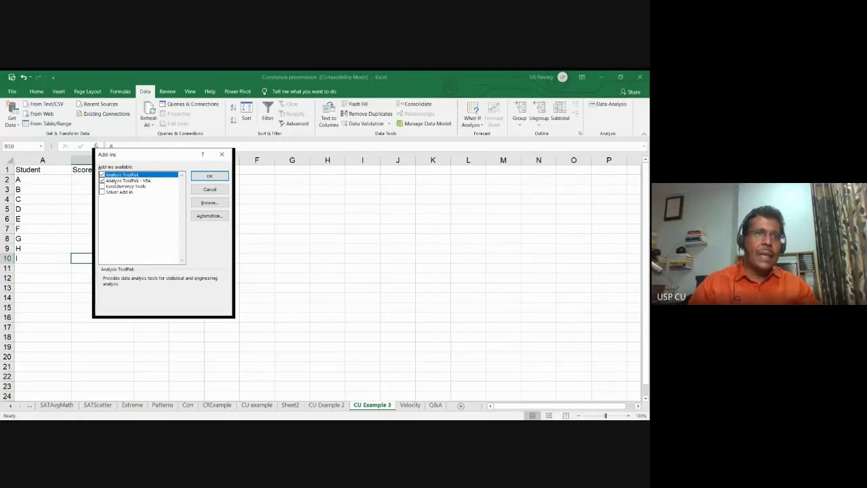
click(209, 176)
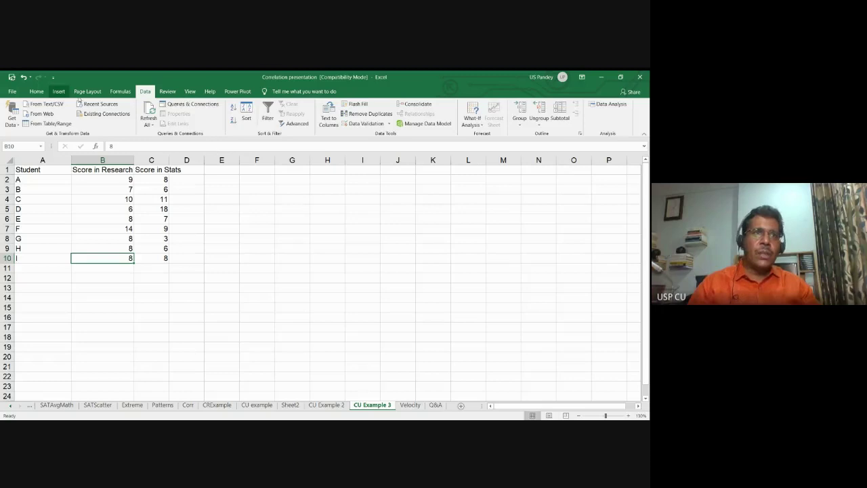
click(36, 91)
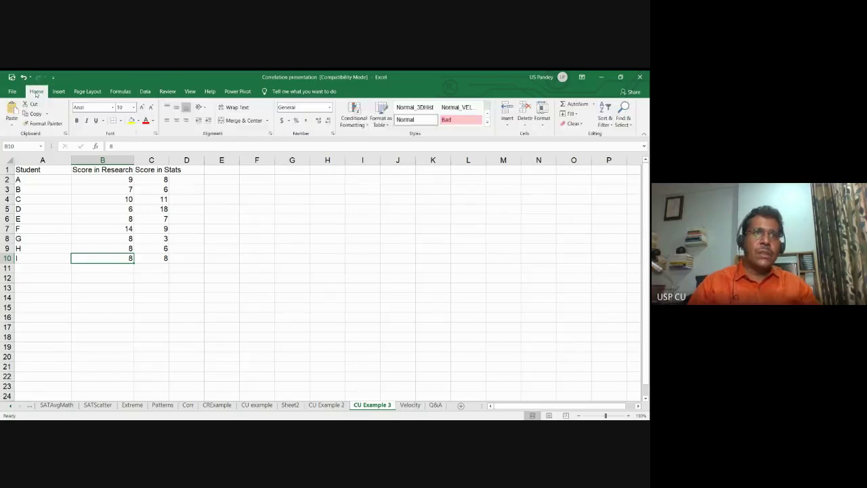
Open Data Analysis from the Data tab, move its window off the data, and choose Correlation.
click(145, 92)
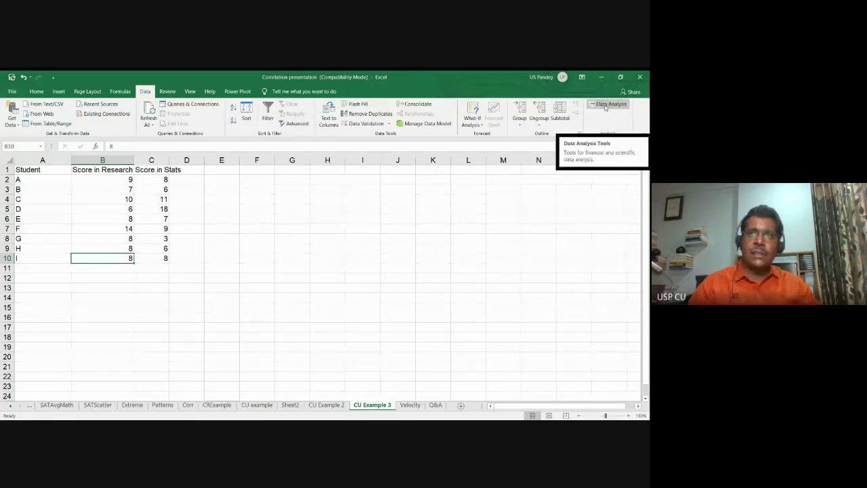
click(605, 106)
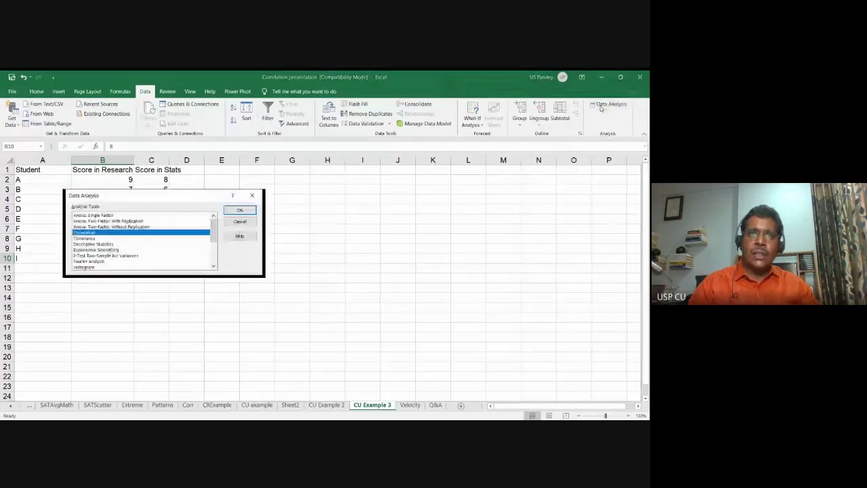
drag(178, 200, 341, 204)
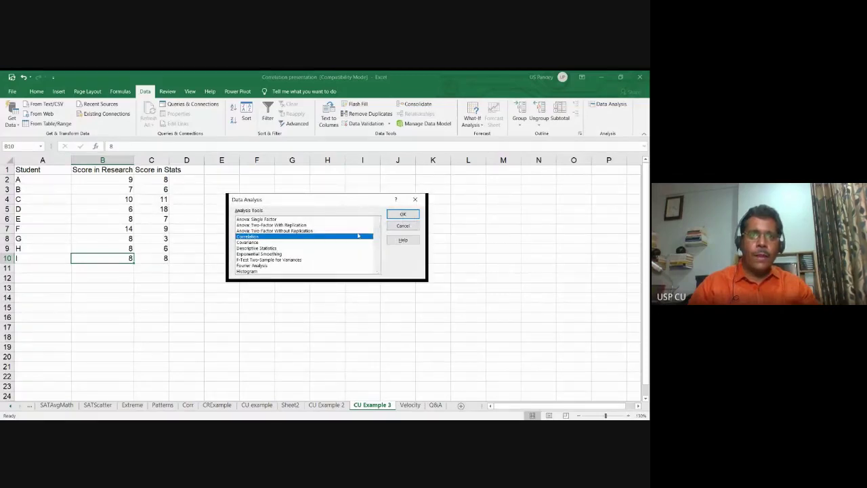
click(376, 258)
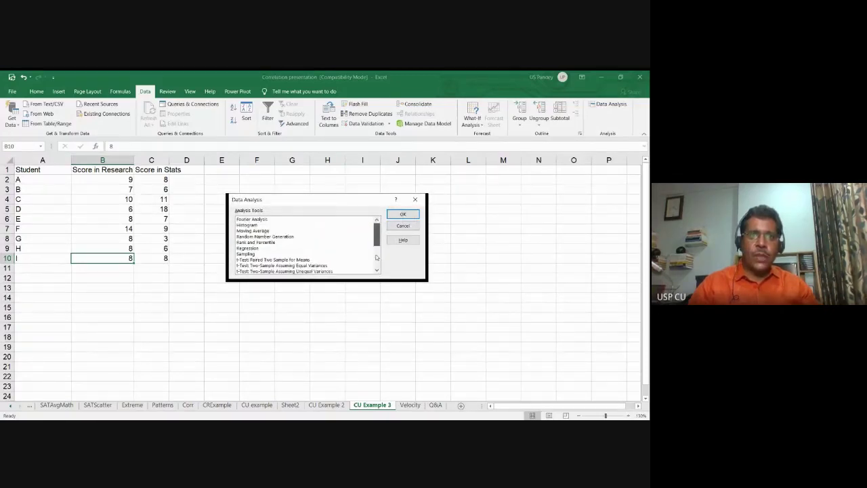
scroll(376, 258, up, 3)
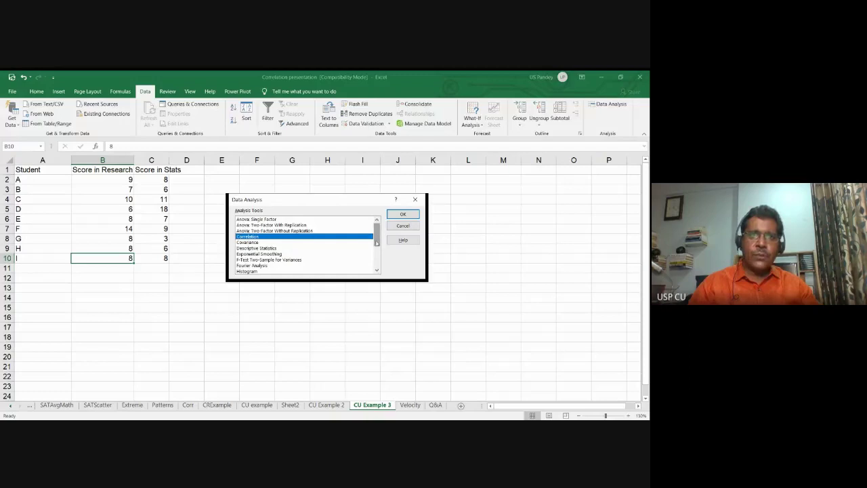
scroll(377, 250, down, 2)
scroll(377, 254, down, 2)
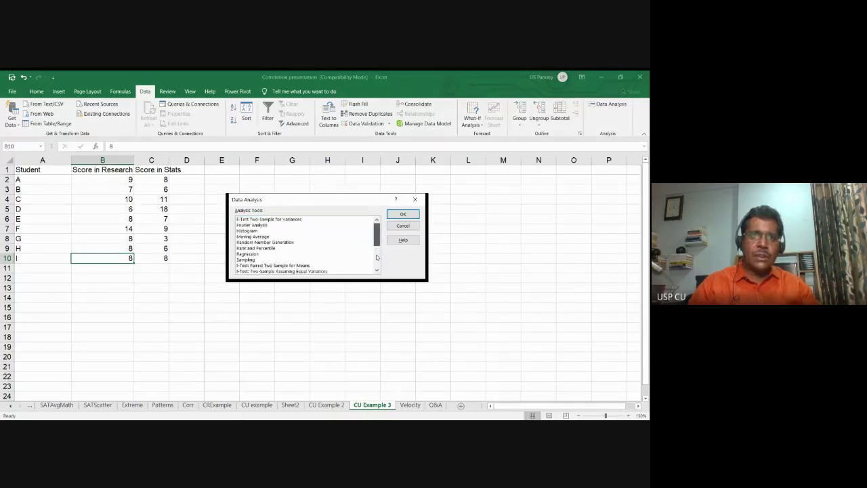
scroll(377, 254, up, 3)
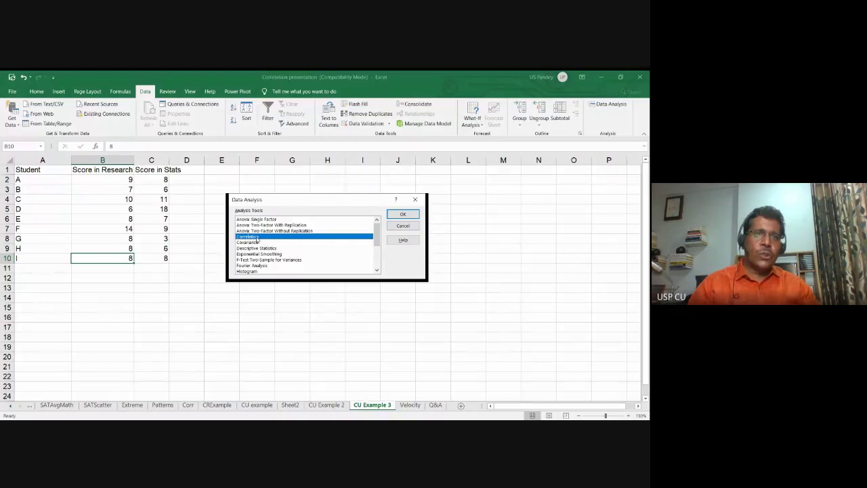
key(Return)
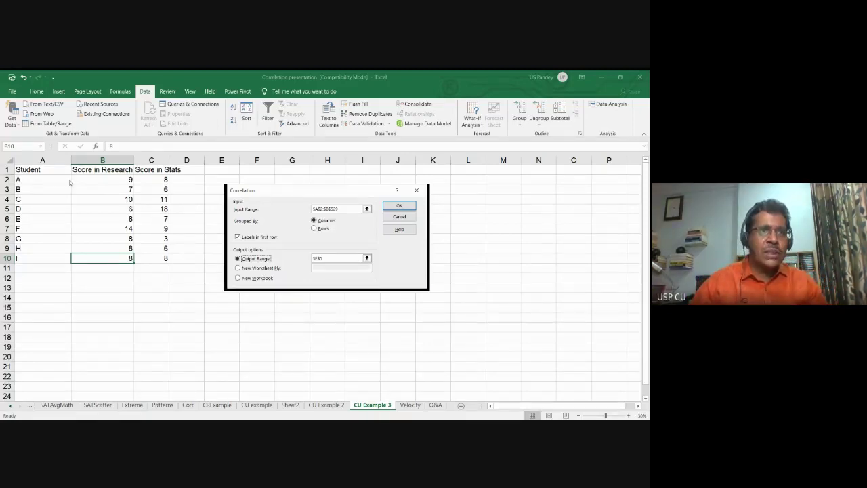
Run Correlation on input range B1:C10 with labels in first row, outputting at E1.
click(366, 209)
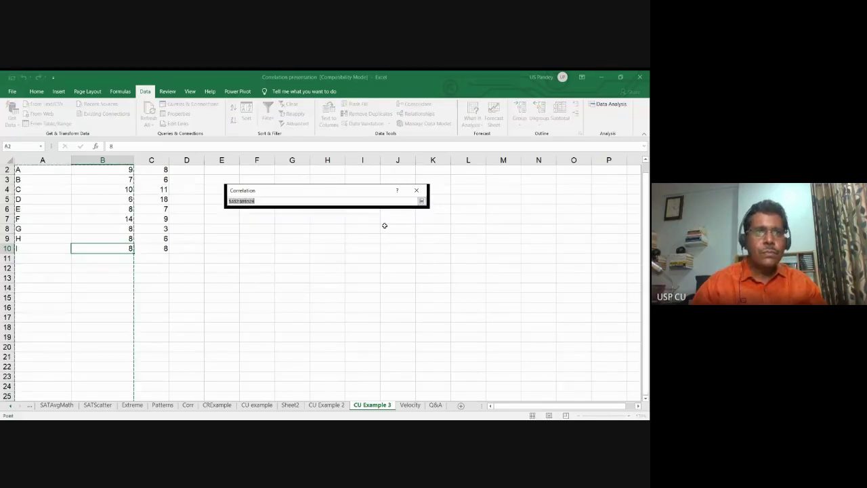
click(107, 174)
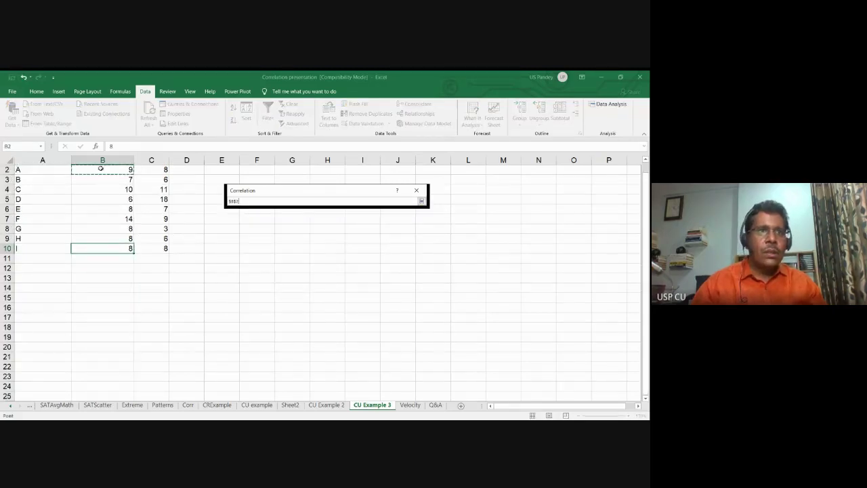
shift+click(165, 247)
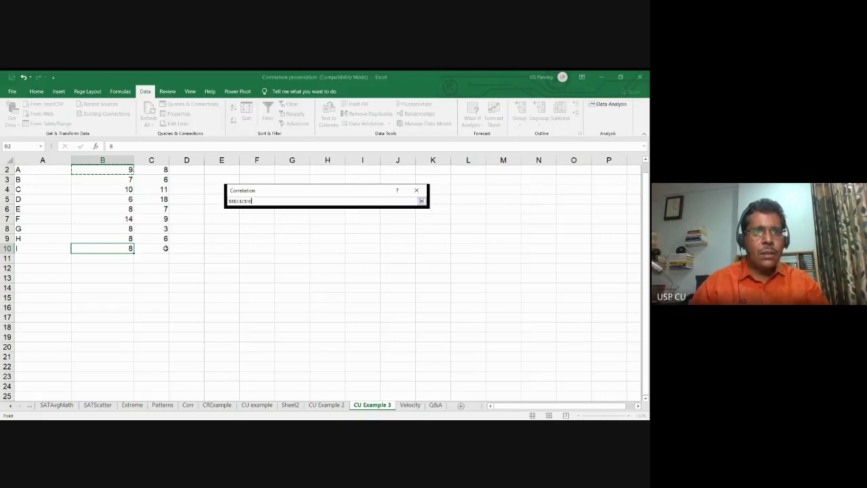
click(421, 201)
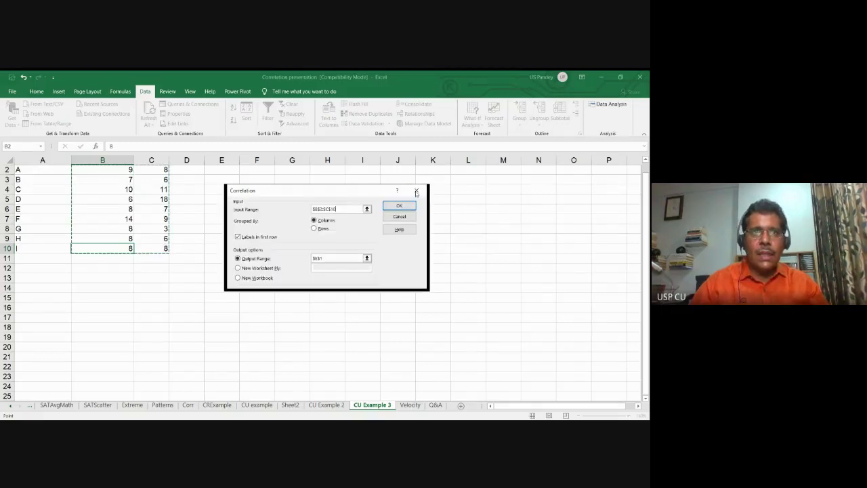
scroll(145, 210, up, 1)
click(122, 171)
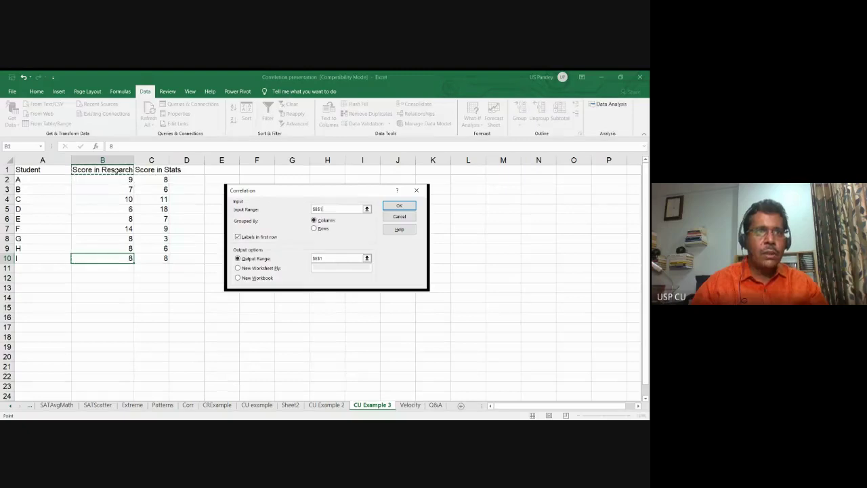
shift+click(163, 258)
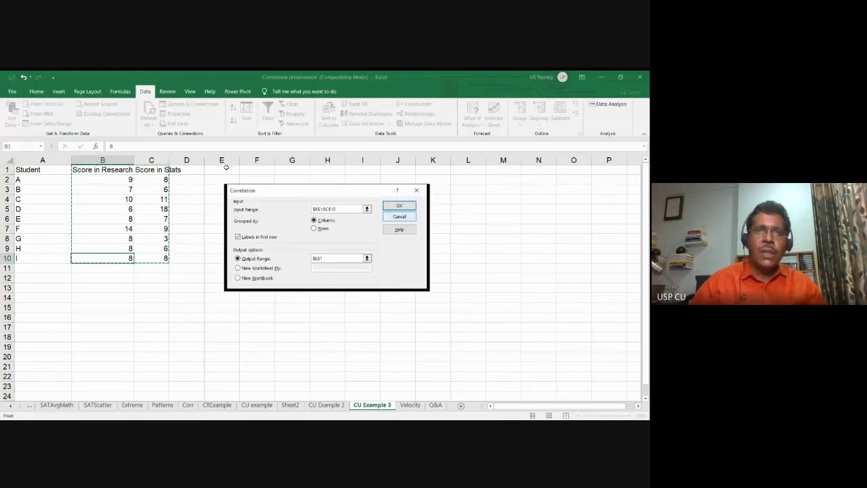
click(400, 206)
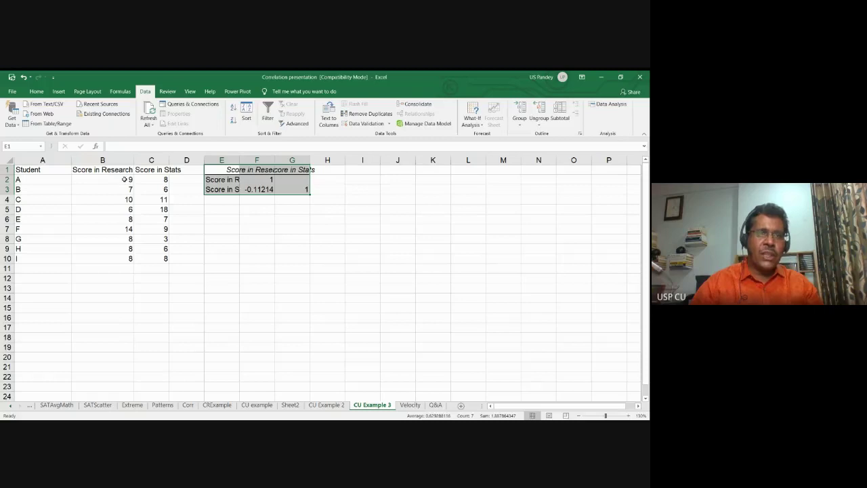
Check the full coefficient in F3 and reopen the Correlation dialog from Data Analysis.
click(162, 181)
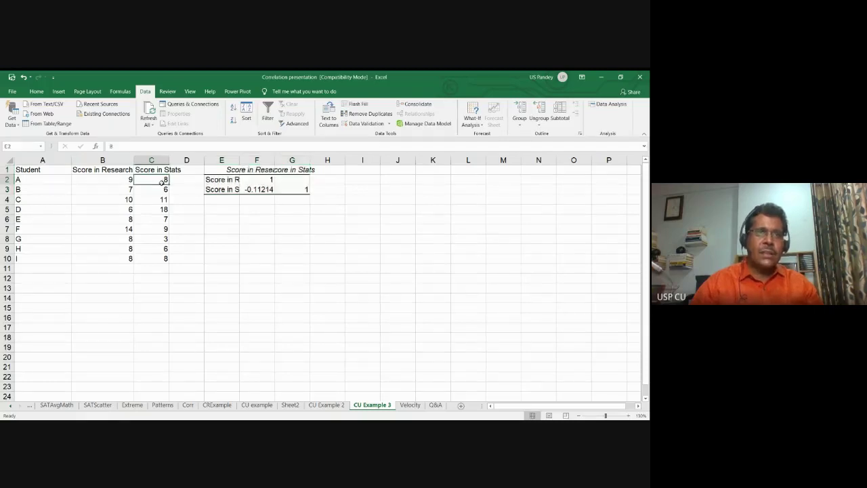
click(258, 190)
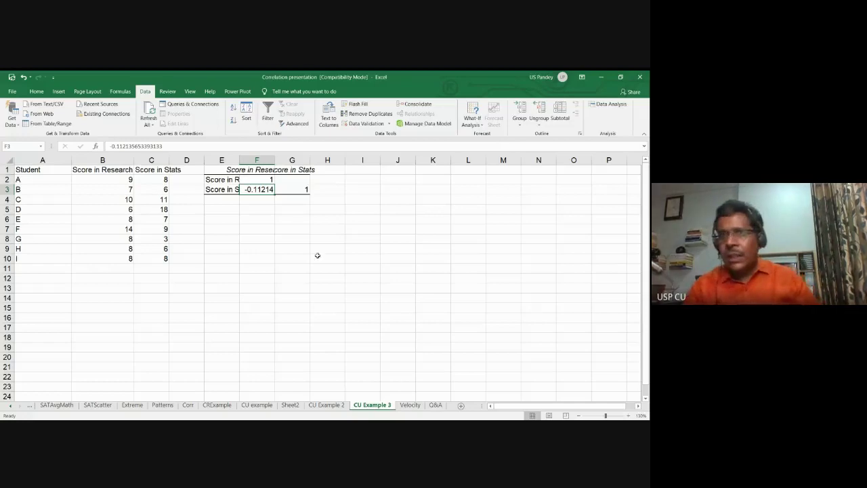
click(610, 105)
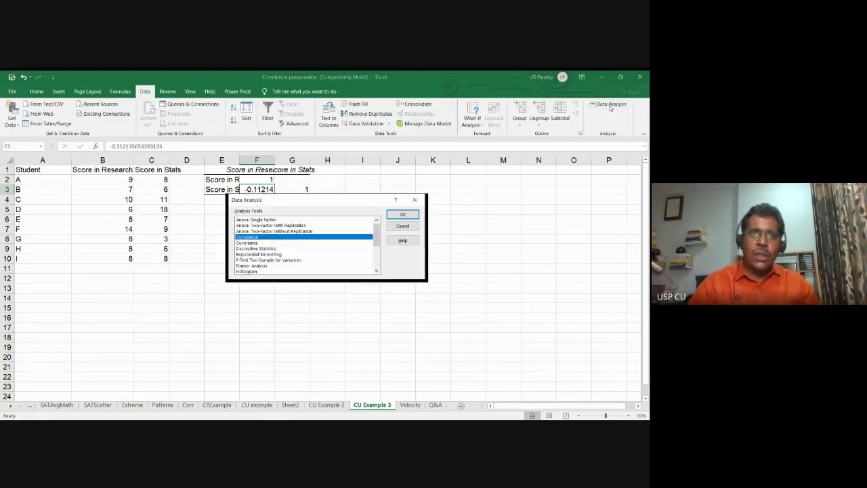
click(403, 214)
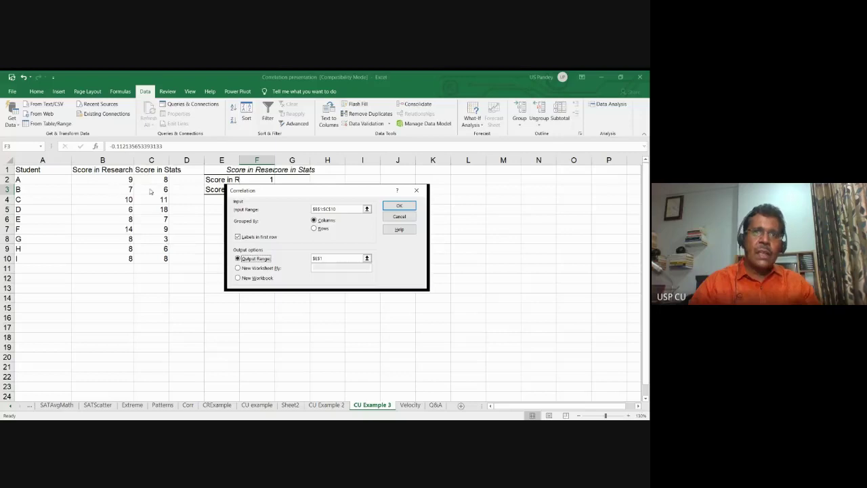
click(419, 190)
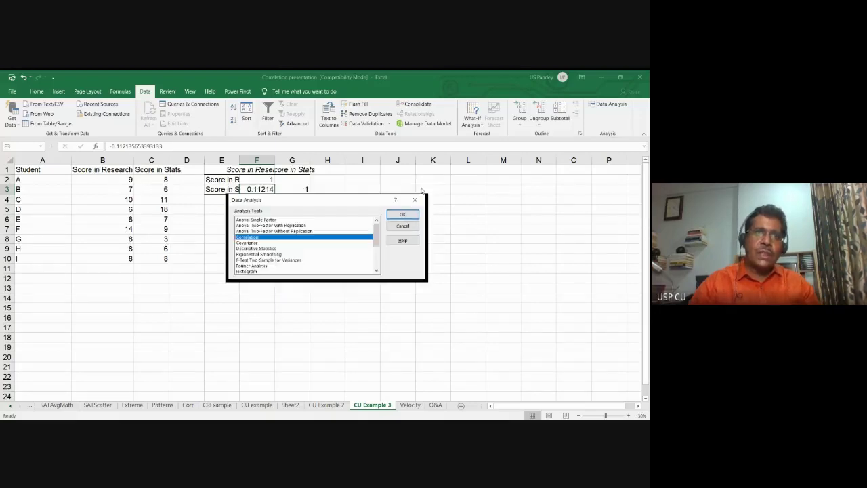
click(410, 215)
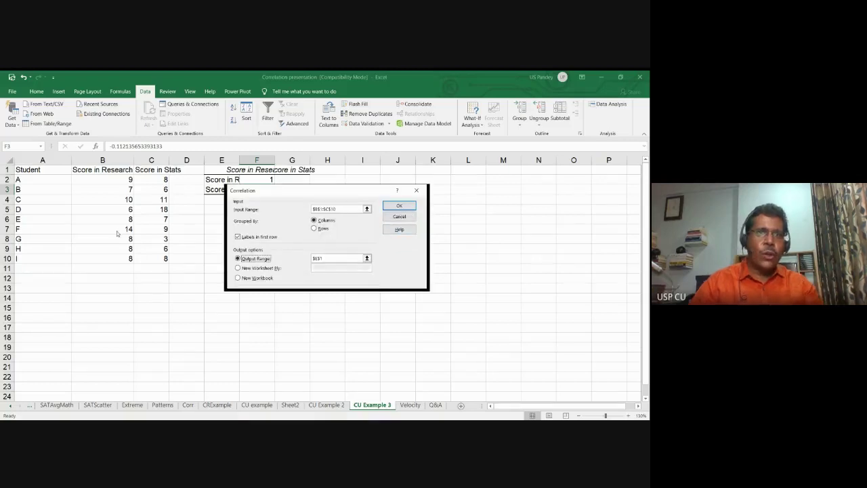
Rerun Correlation with input range A1:C10, triggering the non-numeric data warning.
click(367, 209)
click(20, 170)
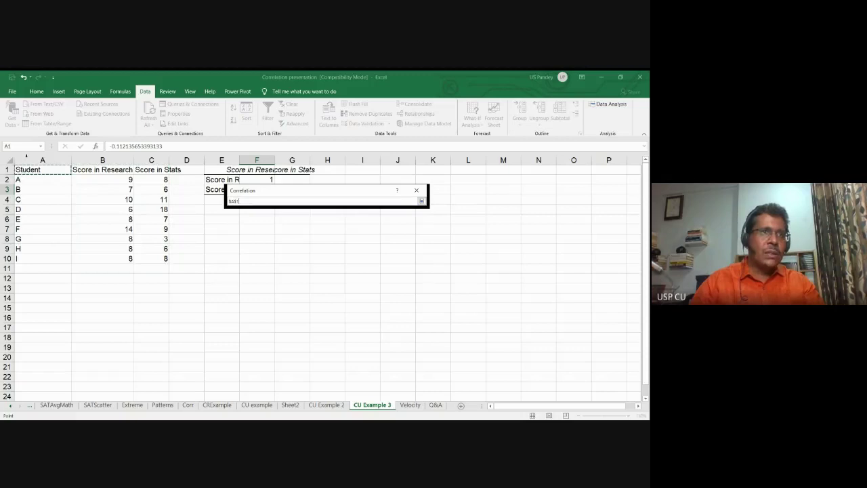
drag(30, 171, 166, 259)
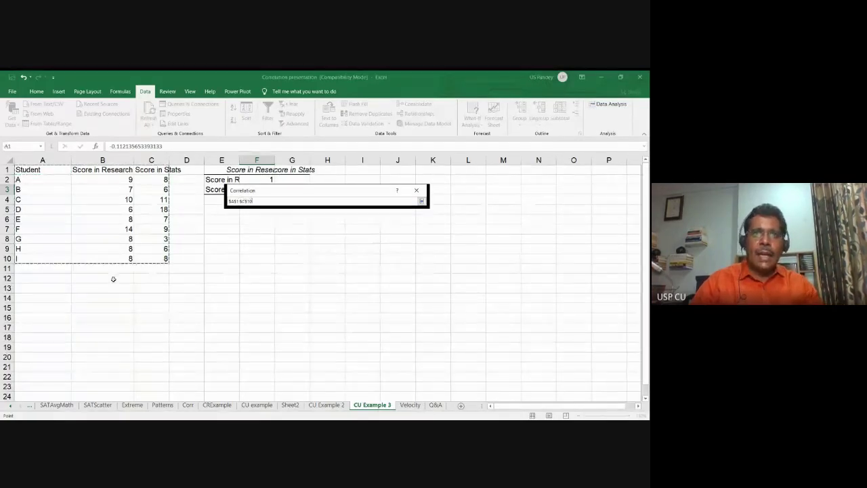
click(421, 201)
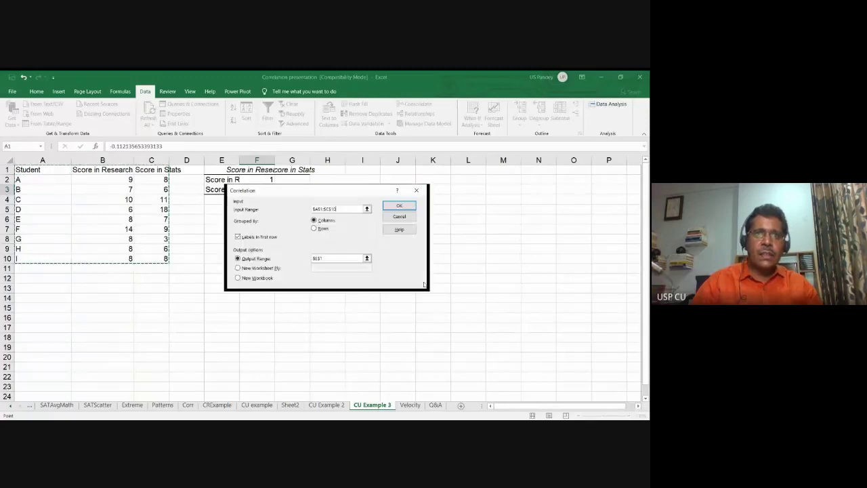
click(403, 208)
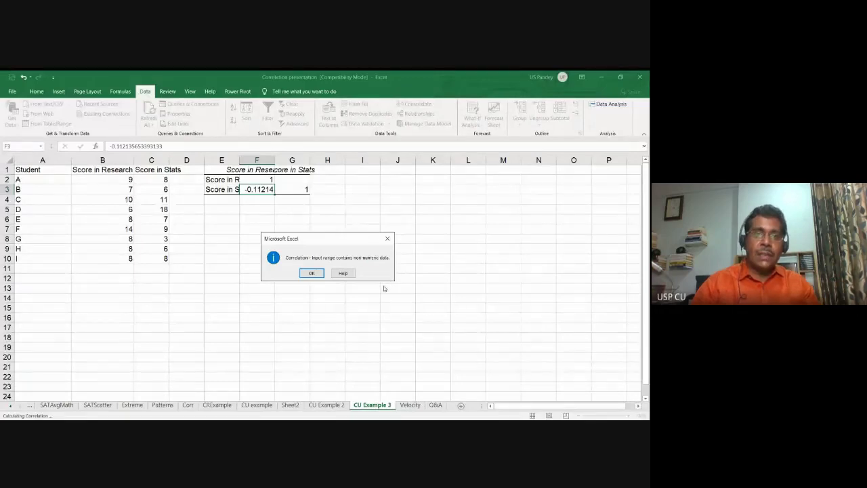
Dismiss the error, rerun Correlation on B1:C10, and allow overwriting the E1:G3 output.
click(388, 239)
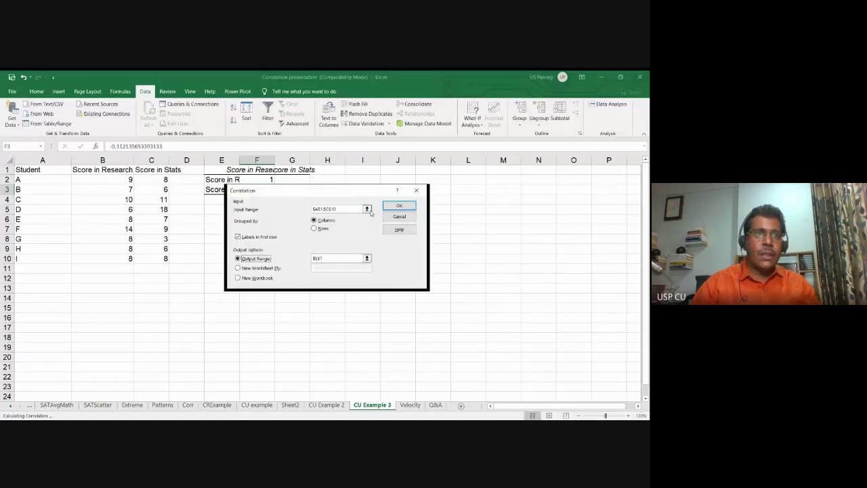
click(367, 208)
drag(103, 169, 160, 258)
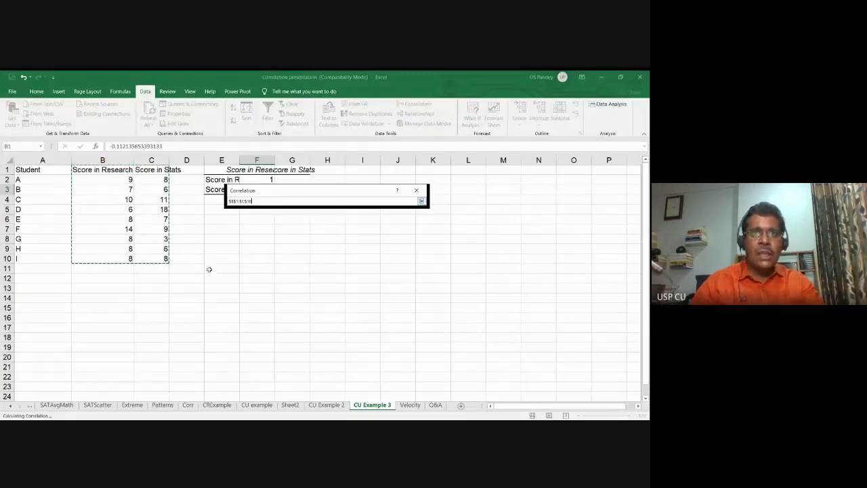
click(421, 193)
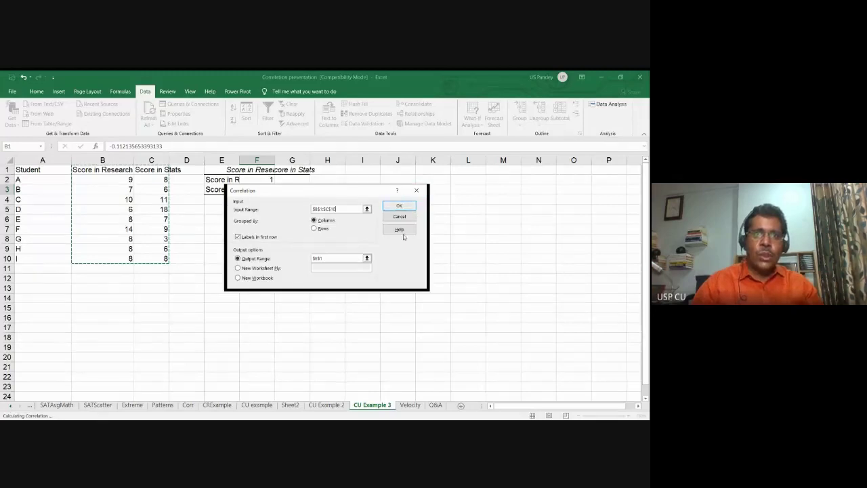
click(402, 207)
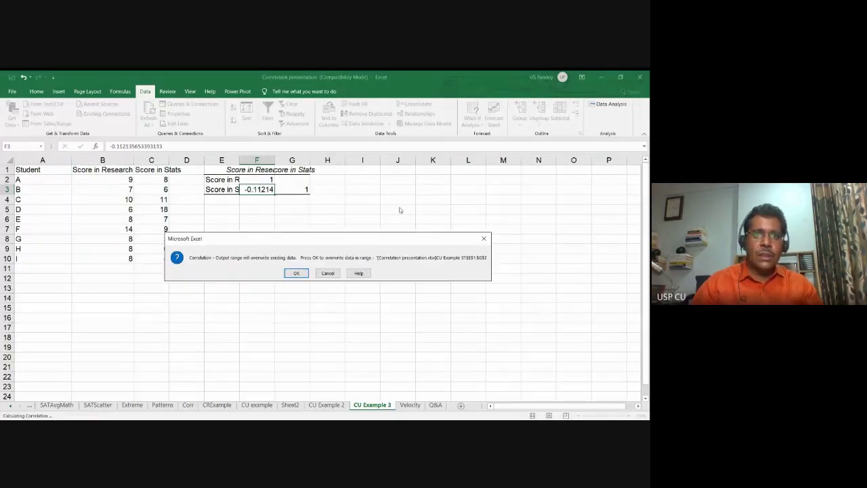
click(299, 271)
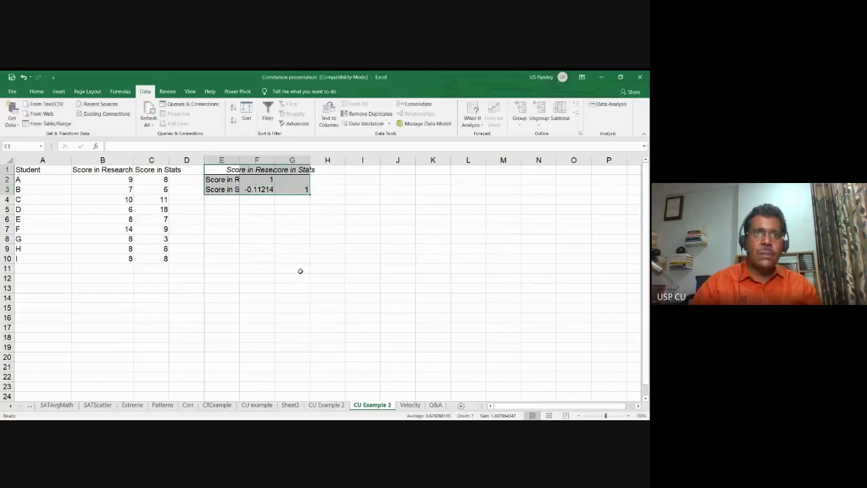
Deselect the output table and switch to the CU Example 2 sheet.
click(363, 208)
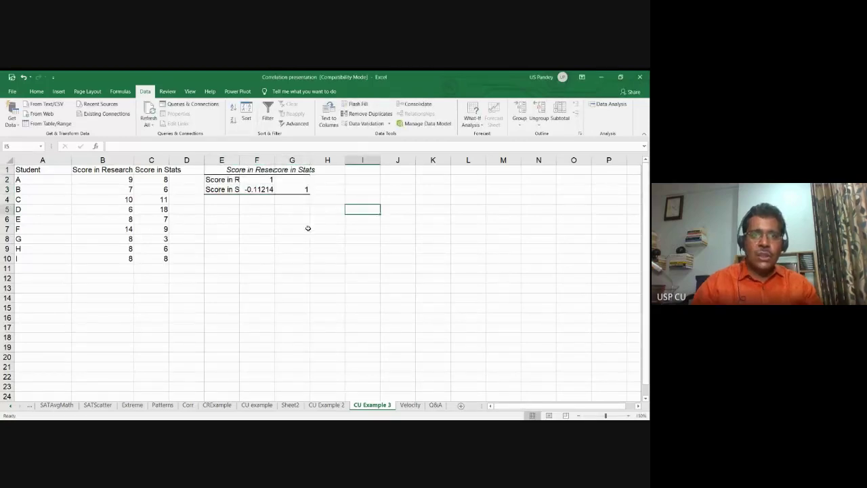
scroll(368, 341, down, 2)
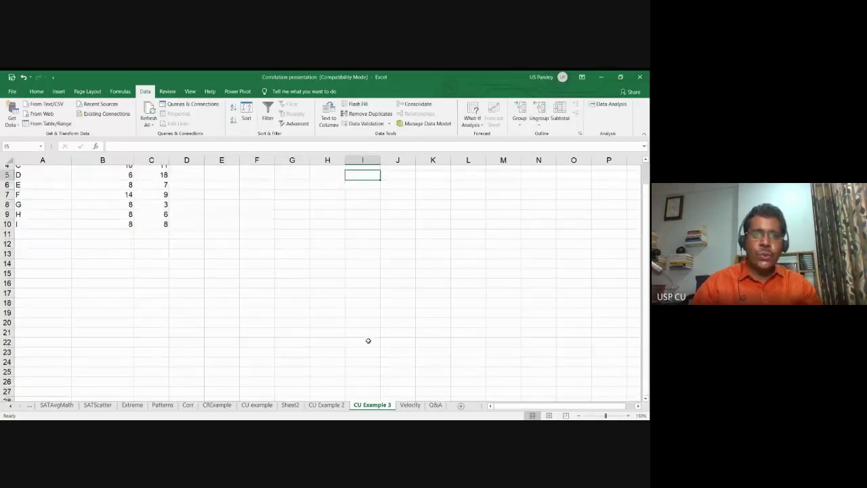
scroll(367, 341, up, 2)
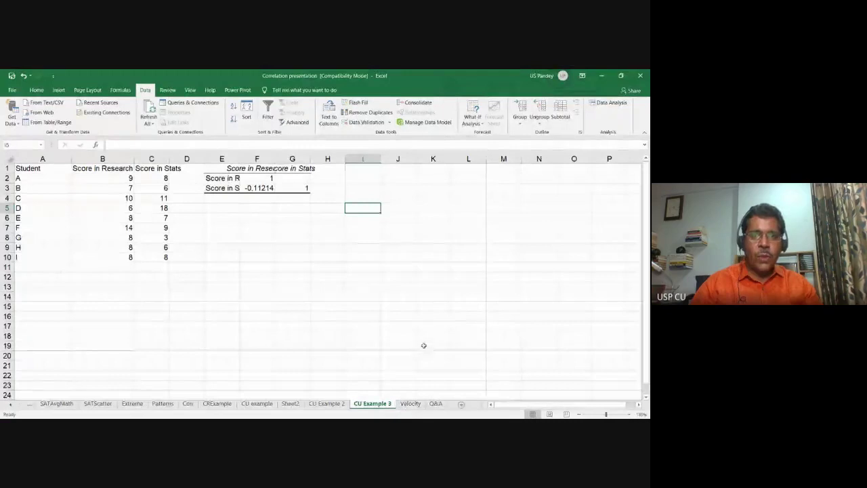
click(327, 403)
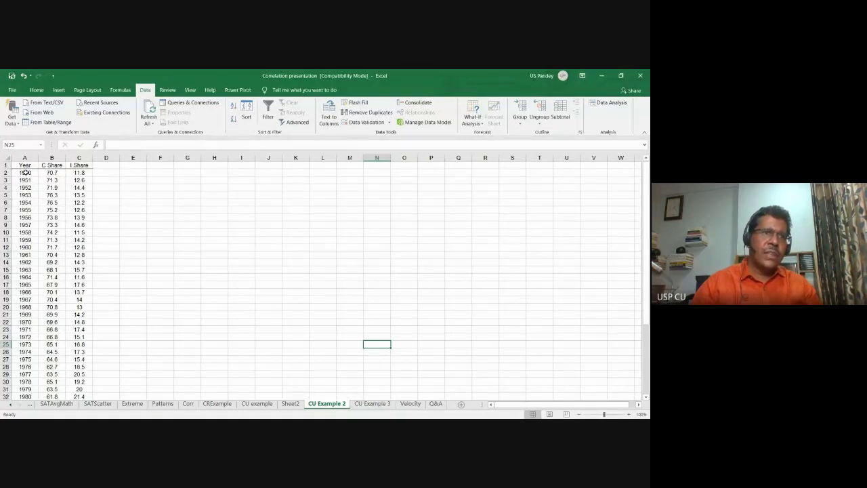
Open the Correlation tool from Data Analysis on the CU Example 2 sheet.
scroll(24, 173, down, 8)
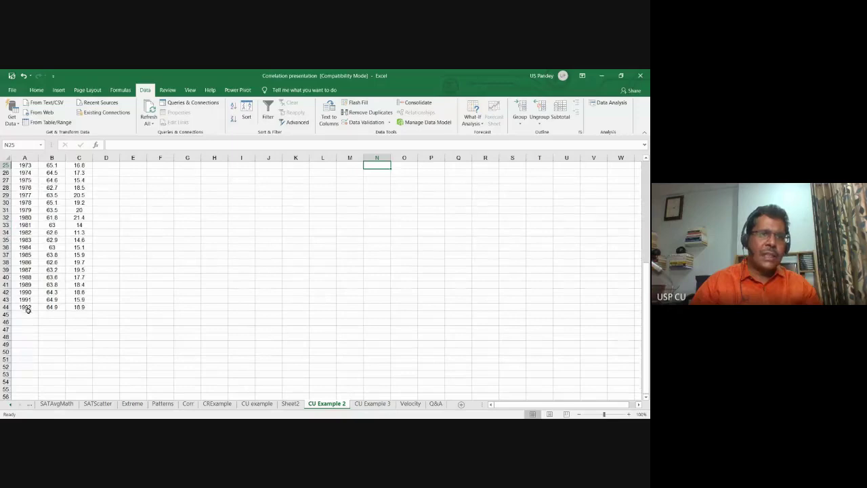
scroll(30, 310, up, 8)
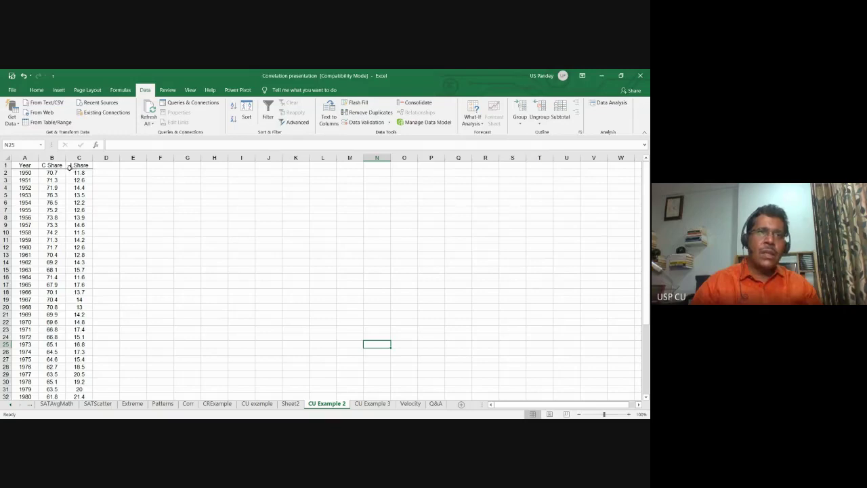
click(594, 104)
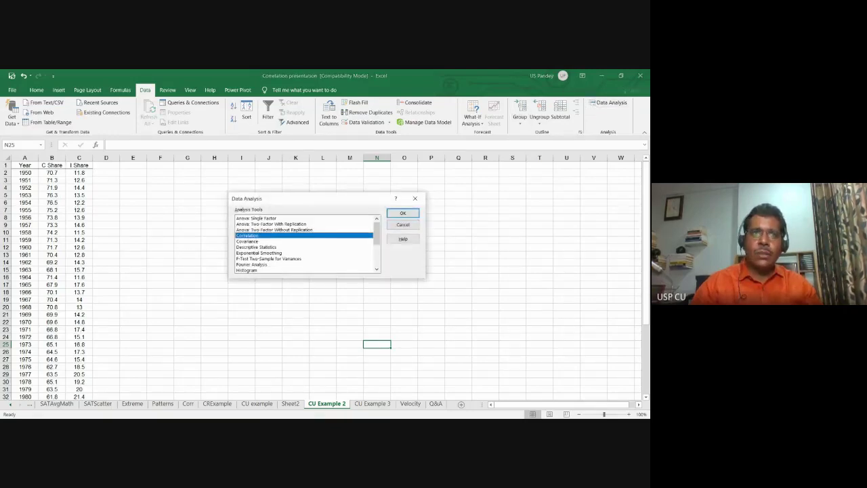
click(402, 213)
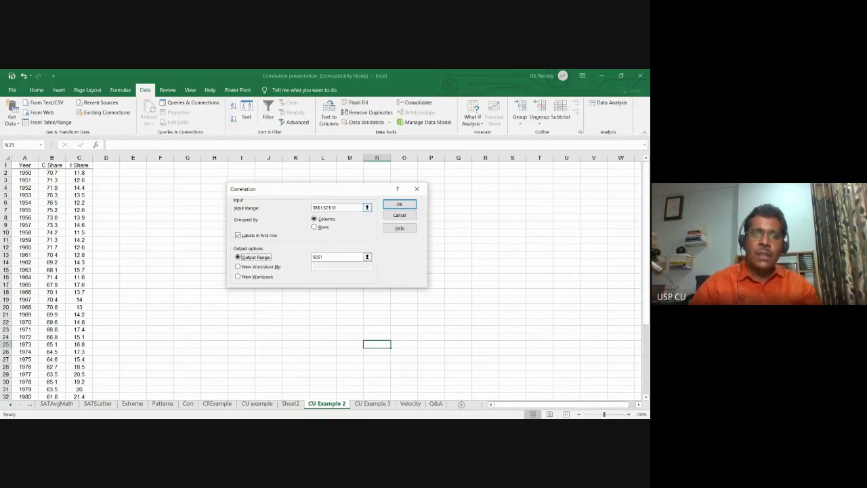
Set the input range to B1:C44 with output at E1 and run, giving -0.70283.
click(367, 207)
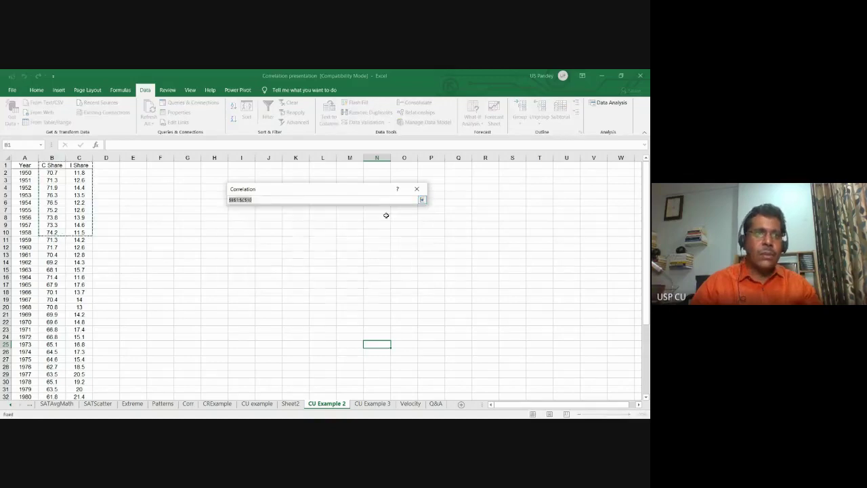
click(51, 165)
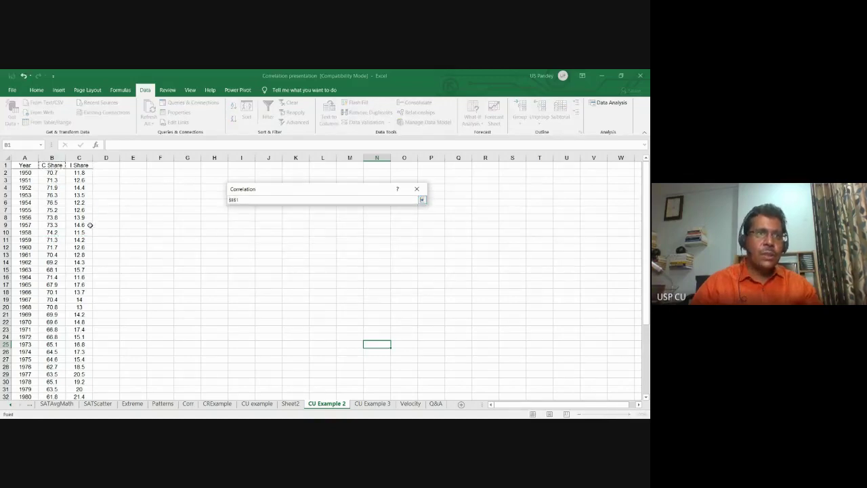
scroll(71, 247, down, 9)
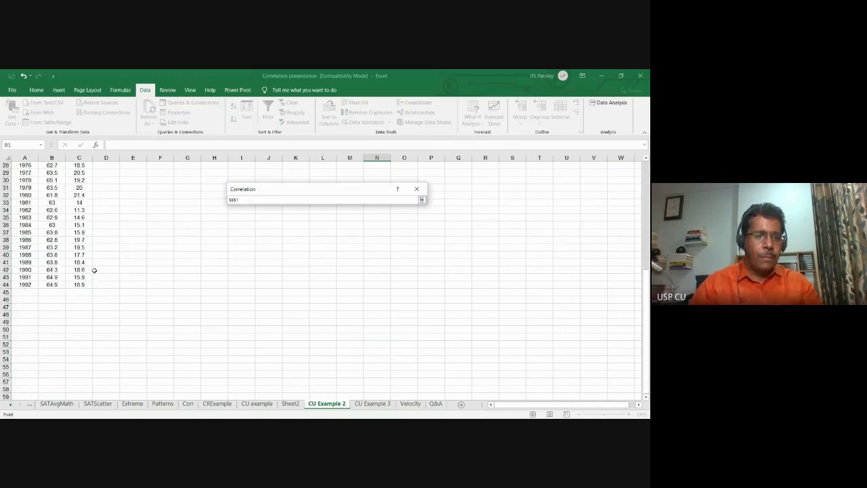
shift+click(80, 285)
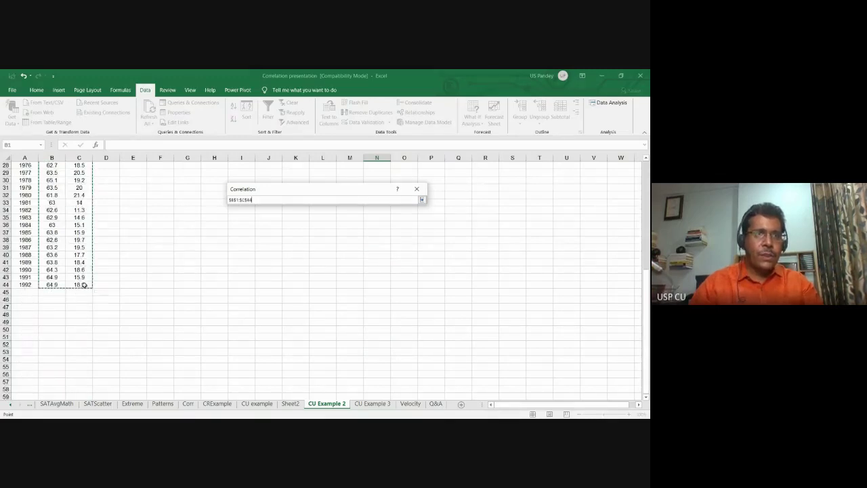
click(422, 200)
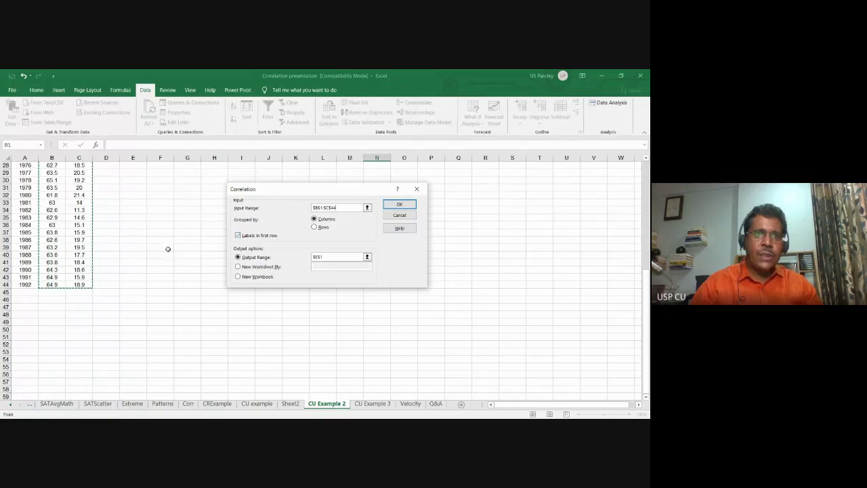
scroll(169, 248, up, 9)
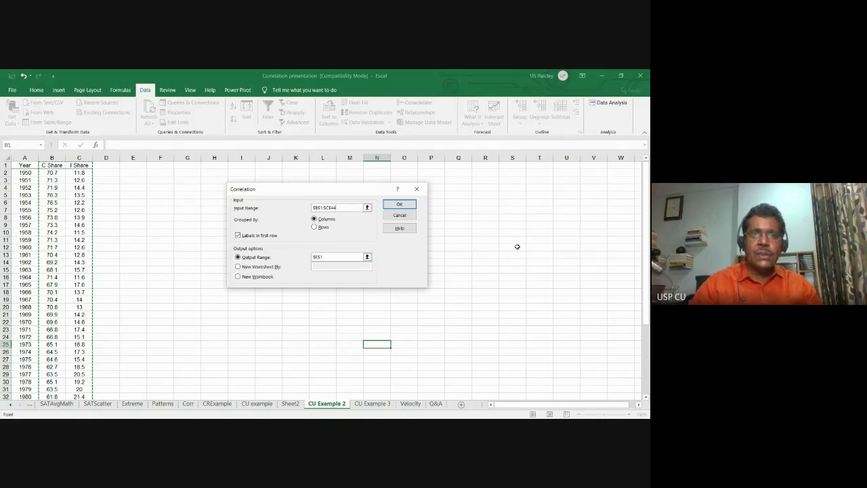
click(400, 203)
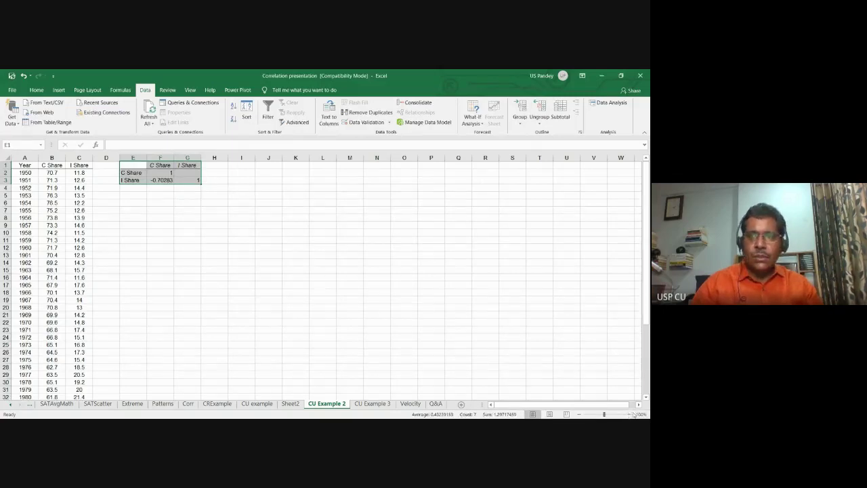
Zoom the sheet to about 140% and inspect the -0.70283 coefficient in F3.
click(629, 414)
click(628, 414)
click(628, 414)
click(629, 414)
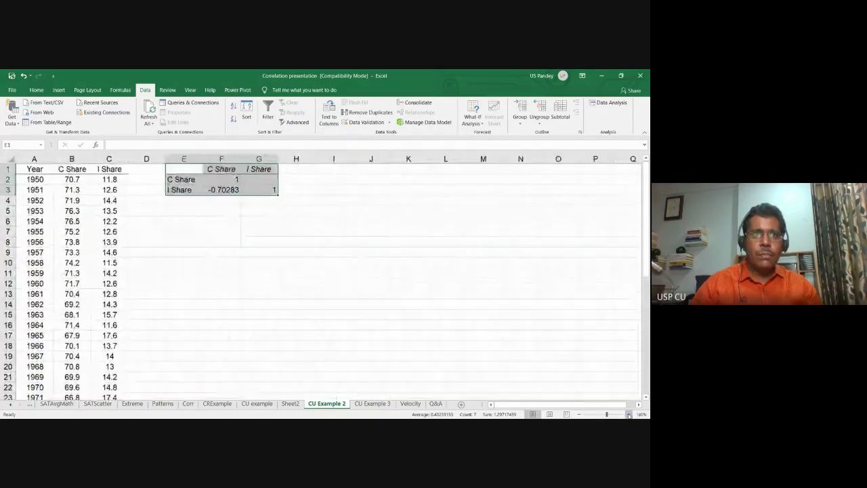
click(221, 191)
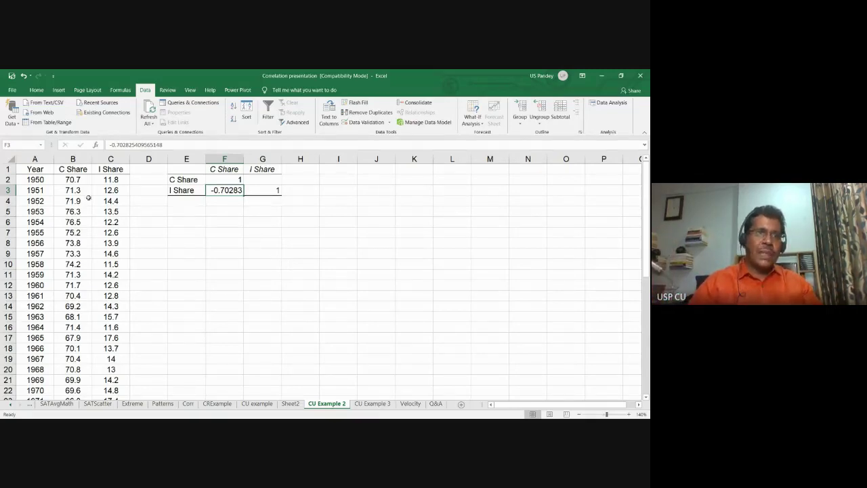
Point out the first C Share value 70.7 and I Share value 11.8 alongside F3.
click(77, 178)
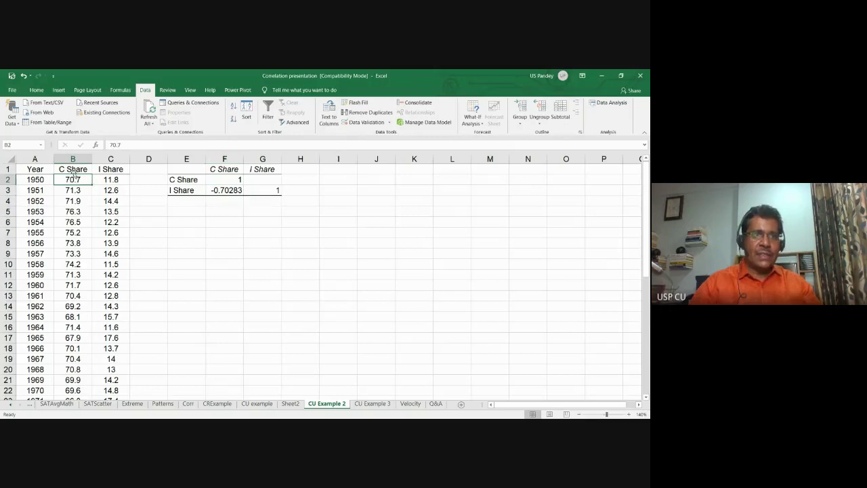
click(105, 180)
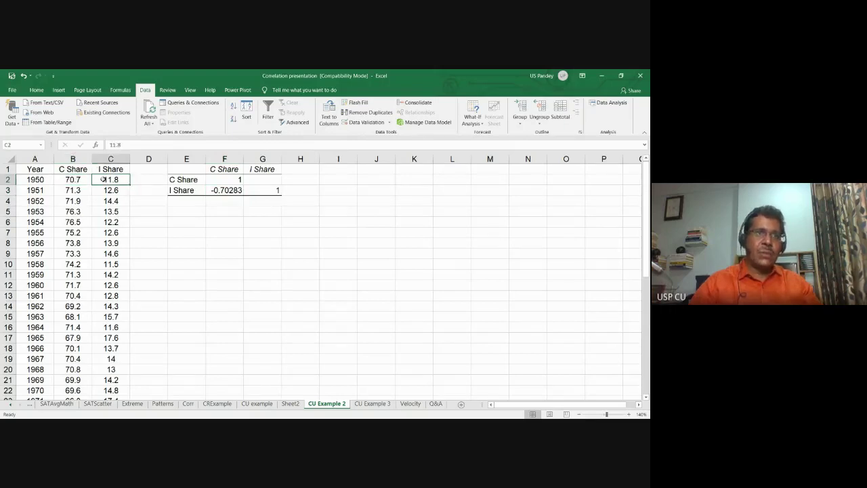
click(218, 193)
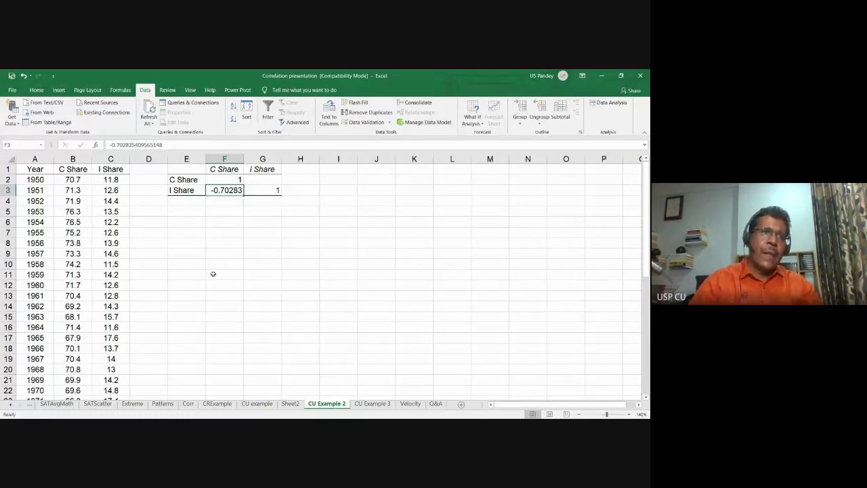
scroll(212, 276, down, 10)
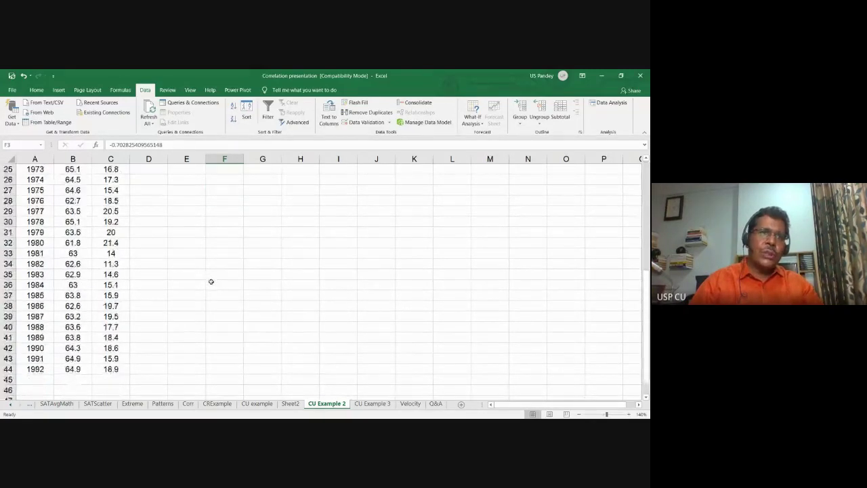
scroll(211, 280, up, 10)
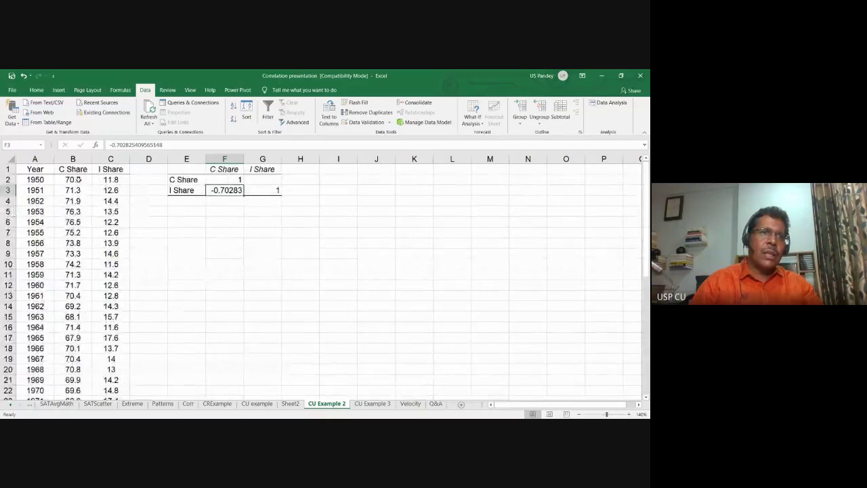
click(77, 179)
click(116, 180)
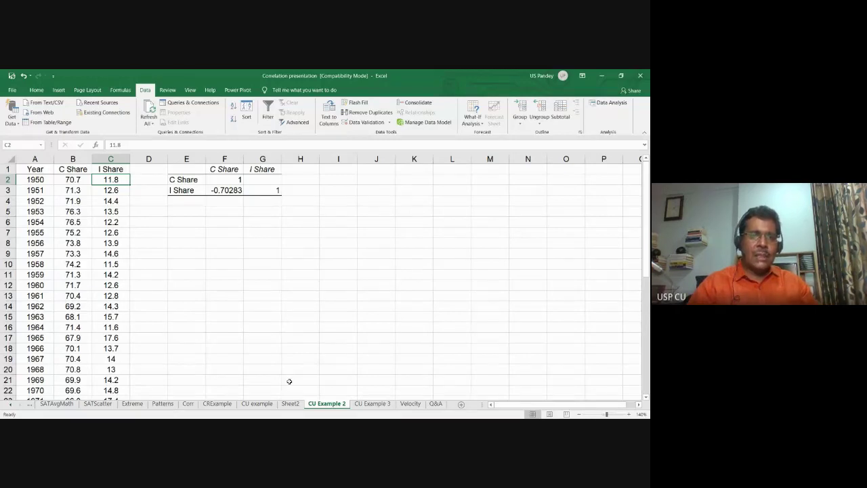
Switch to the CU example sheet of English and Math scores and bring up Data Analysis.
click(381, 404)
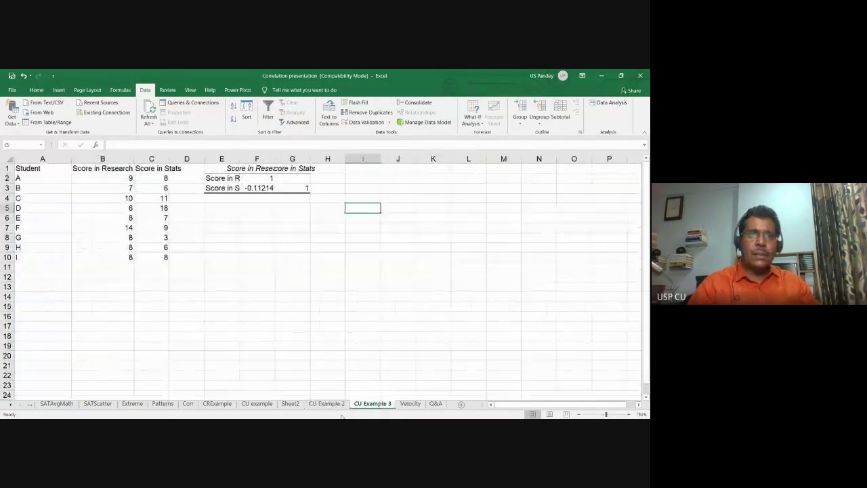
click(260, 404)
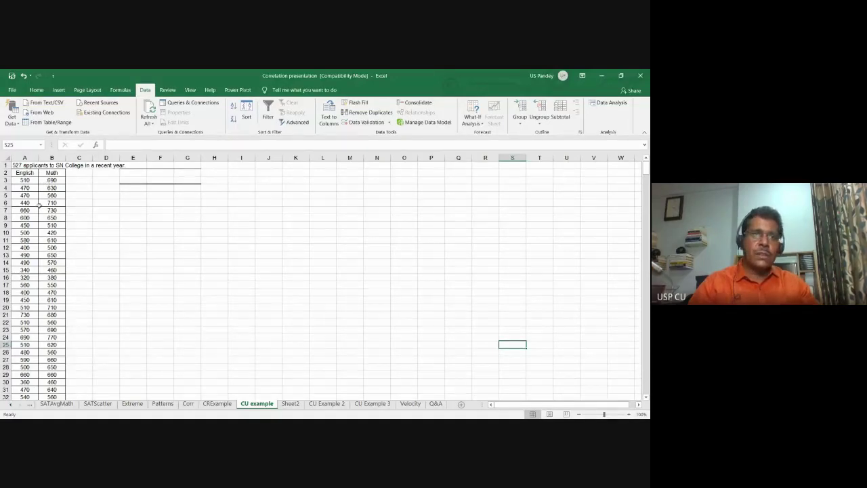
click(26, 174)
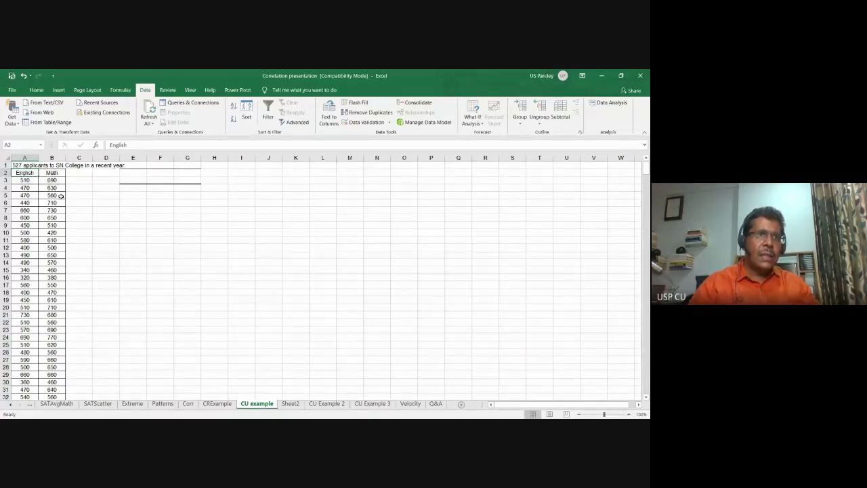
scroll(54, 203, down, 16)
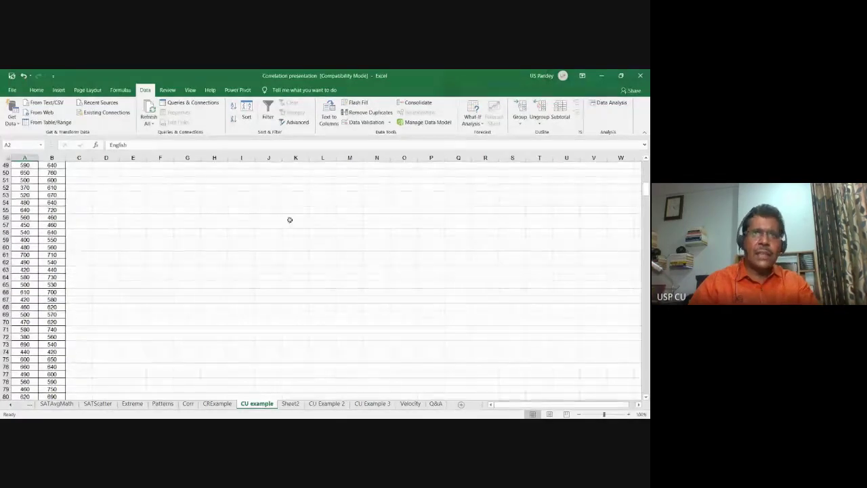
scroll(93, 244, up, 16)
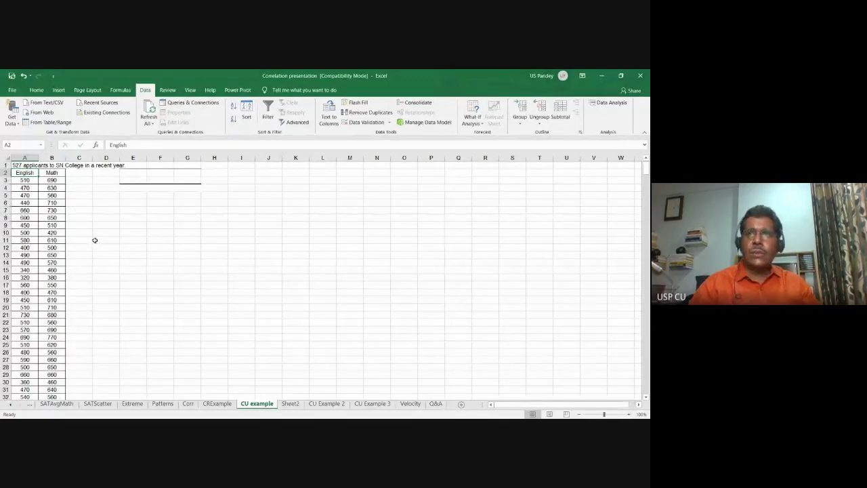
click(607, 102)
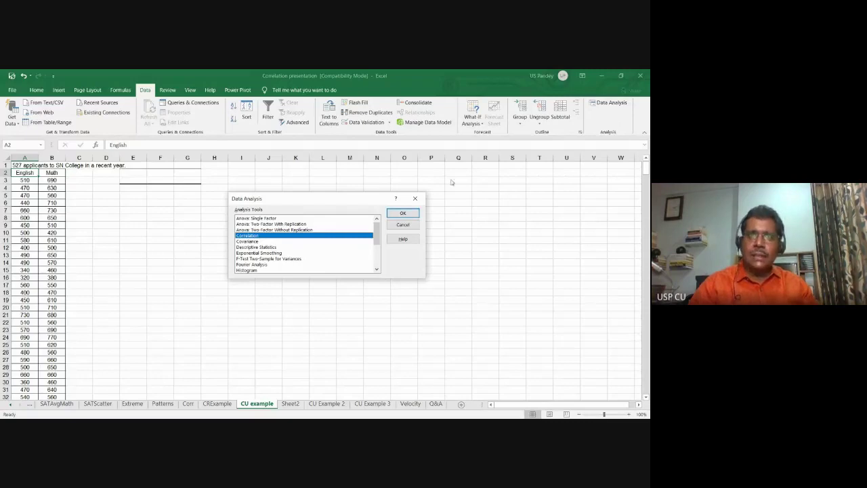
Choose the Correlation tool and set its input range to A2:B529.
click(404, 214)
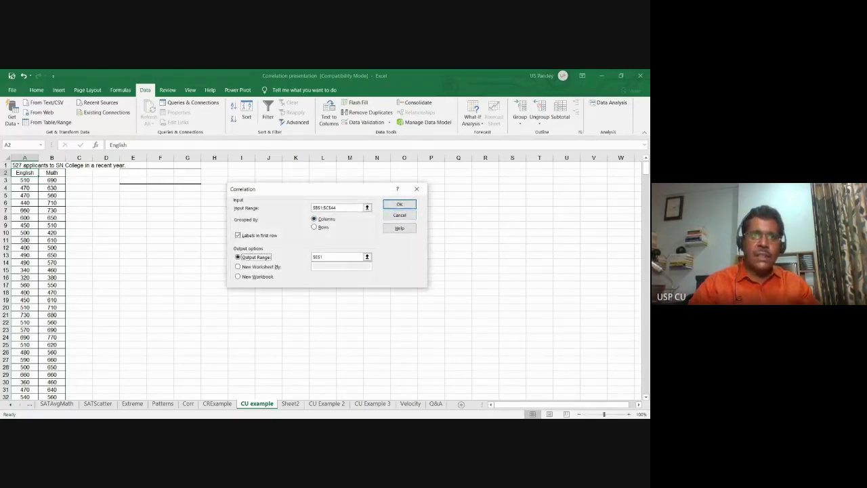
click(366, 208)
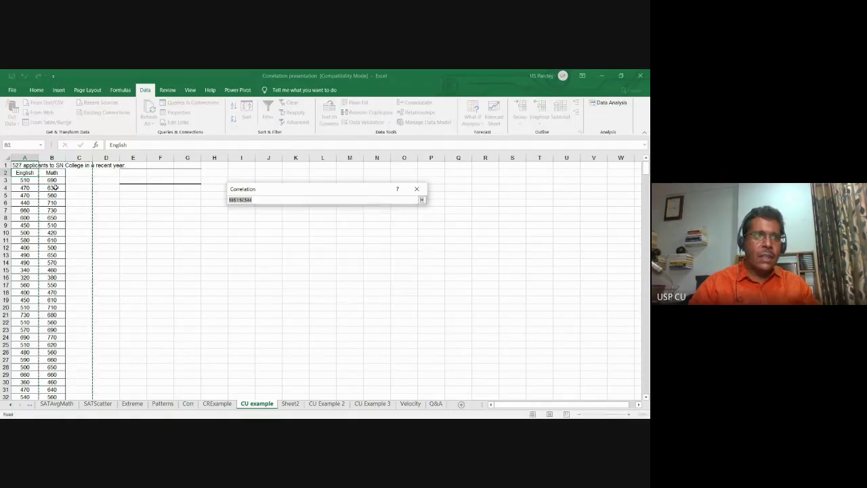
click(22, 174)
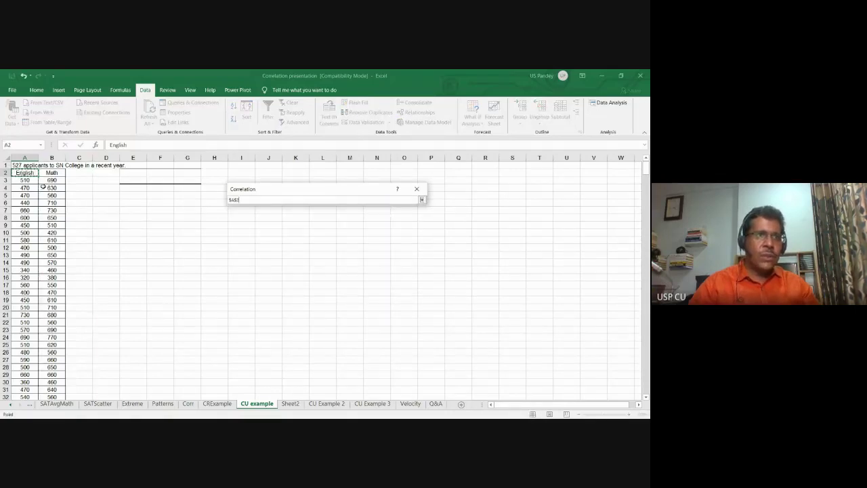
scroll(51, 194, down, 20)
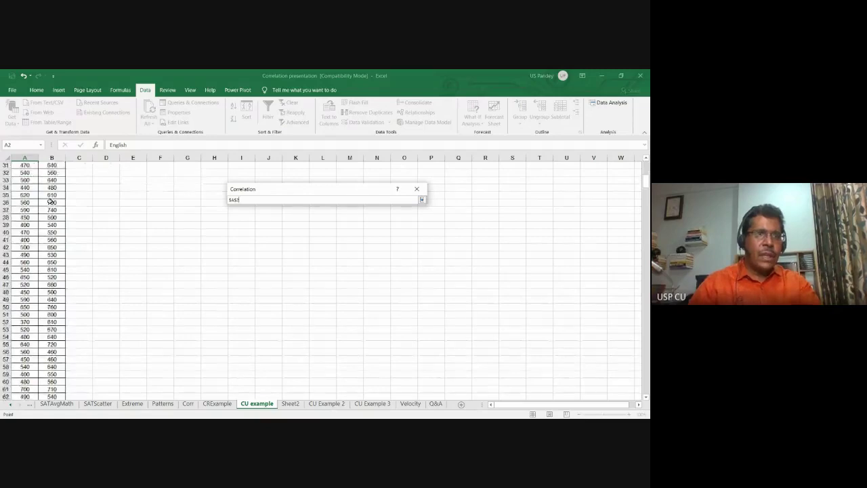
scroll(51, 202, down, 20)
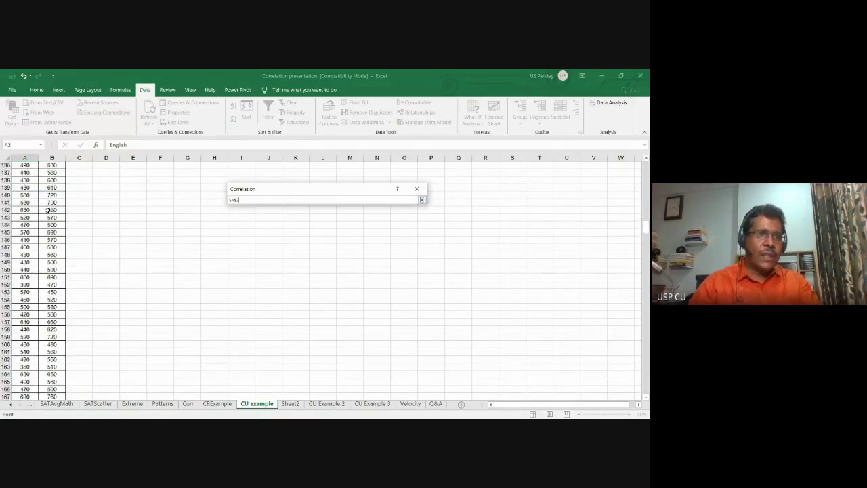
scroll(42, 224, down, 20)
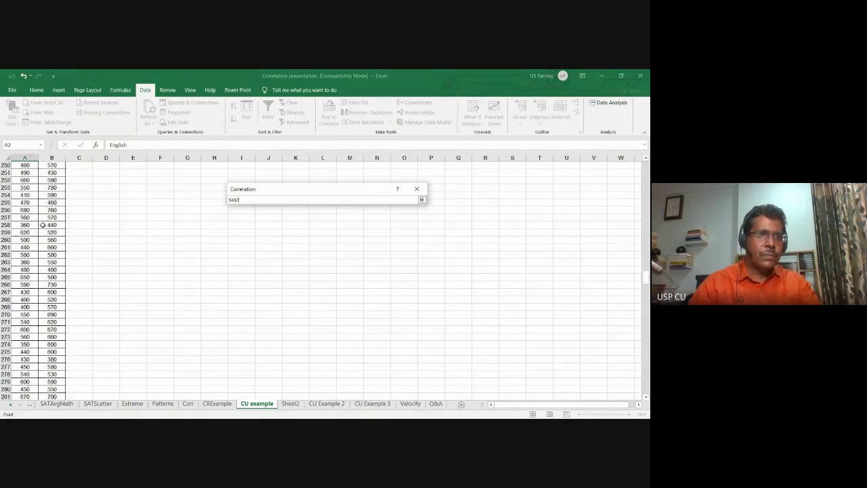
scroll(48, 230, down, 20)
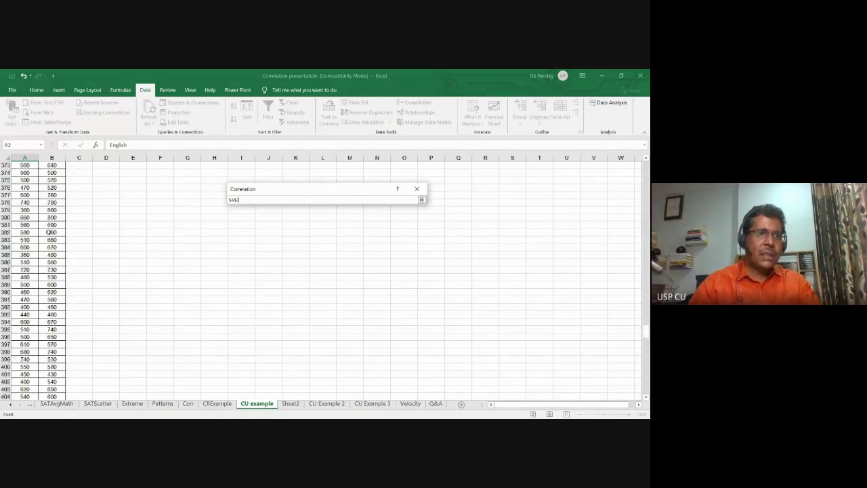
scroll(51, 230, down, 20)
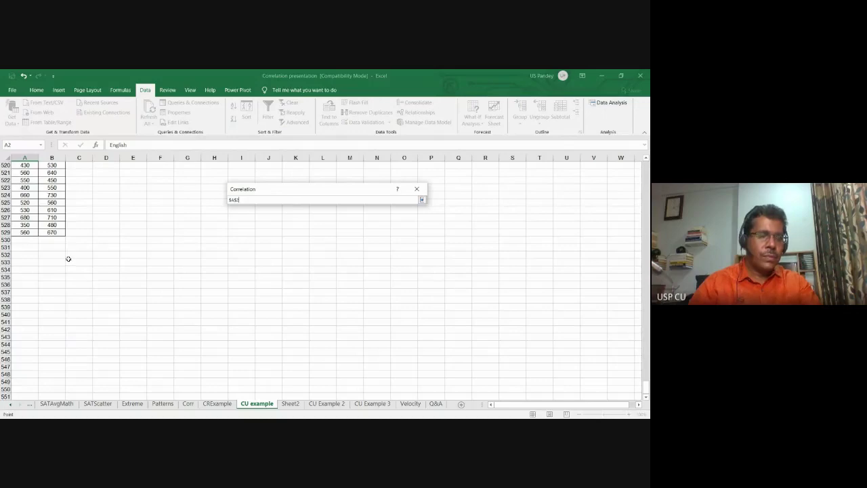
shift+click(53, 232)
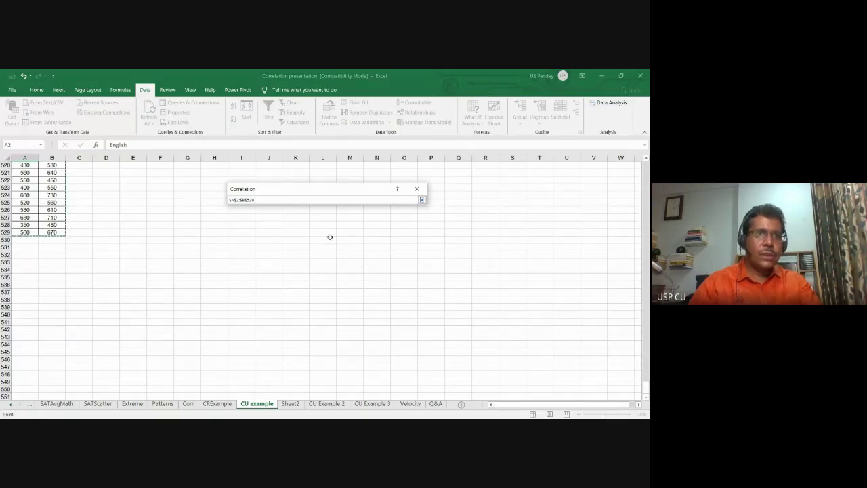
click(421, 200)
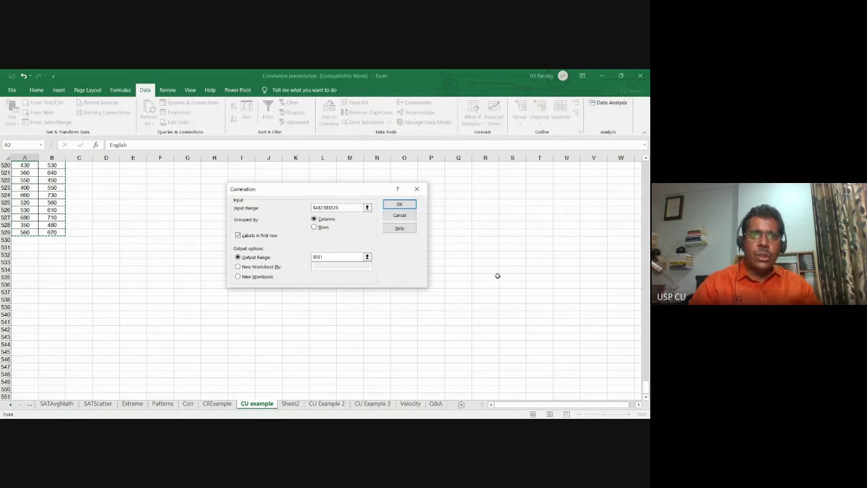
Set the output range to D9 and run the correlation, yielding 0.551684 for English and Math.
scroll(539, 285, up, 14)
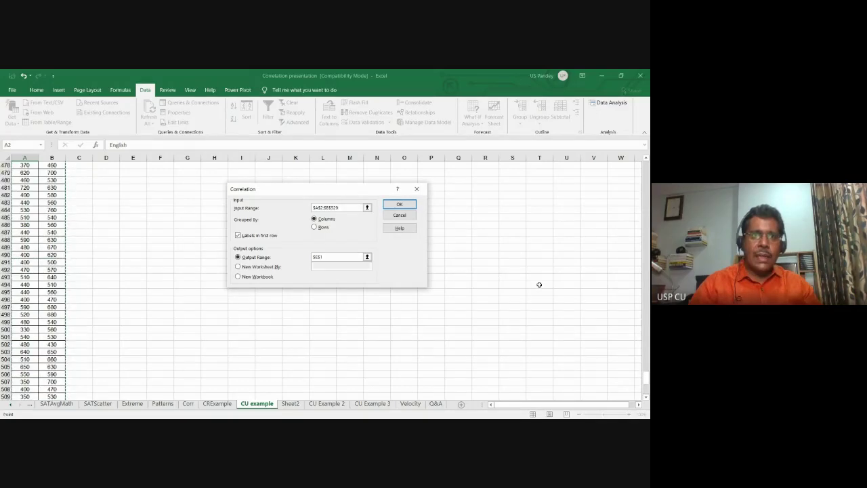
scroll(539, 285, up, 20)
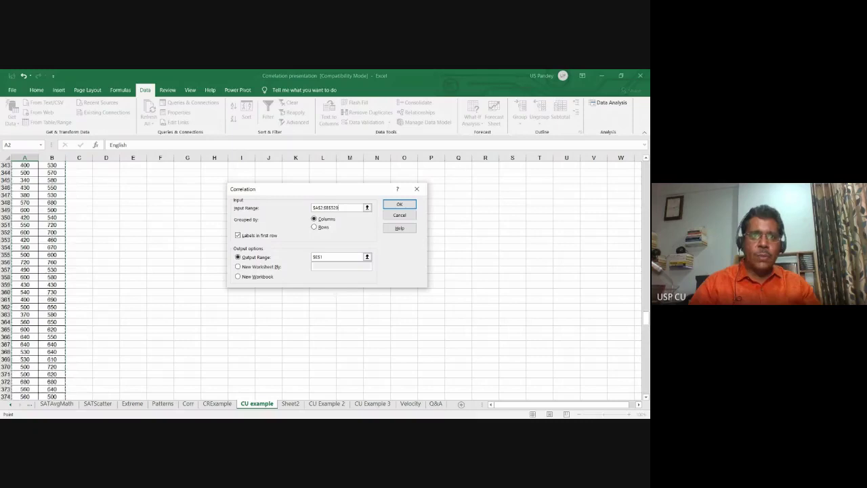
scroll(590, 319, up, 7)
scroll(594, 316, up, 8)
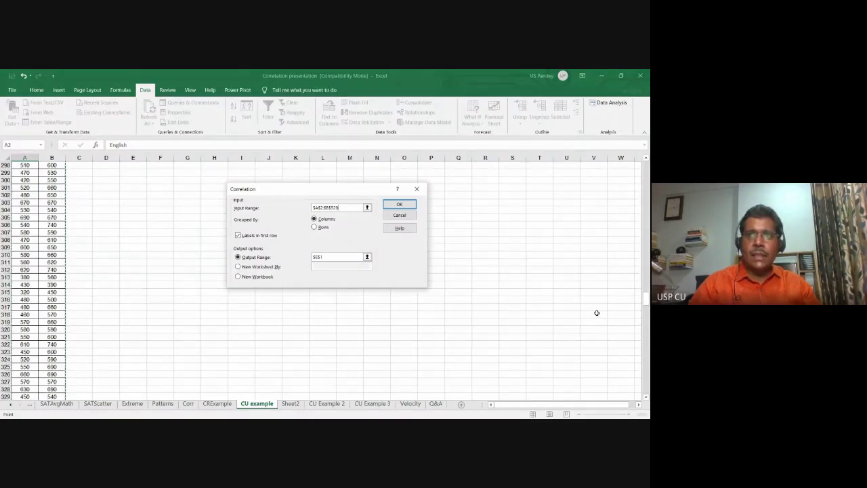
drag(646, 299, 647, 166)
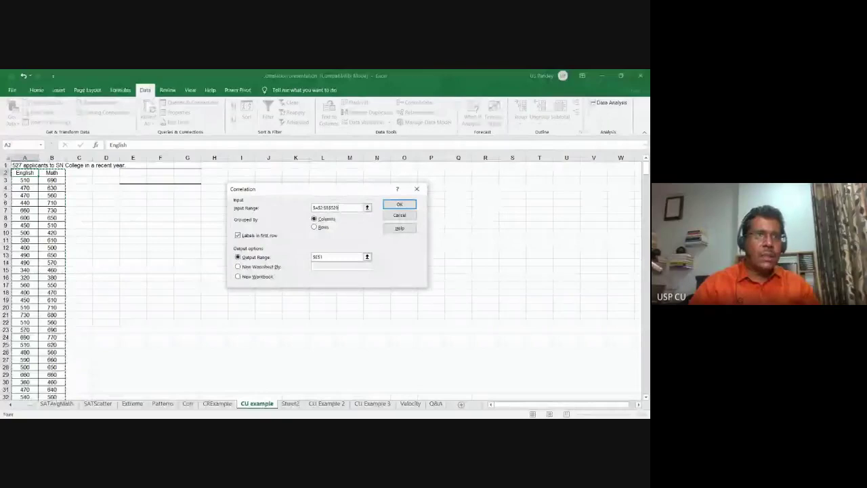
click(366, 256)
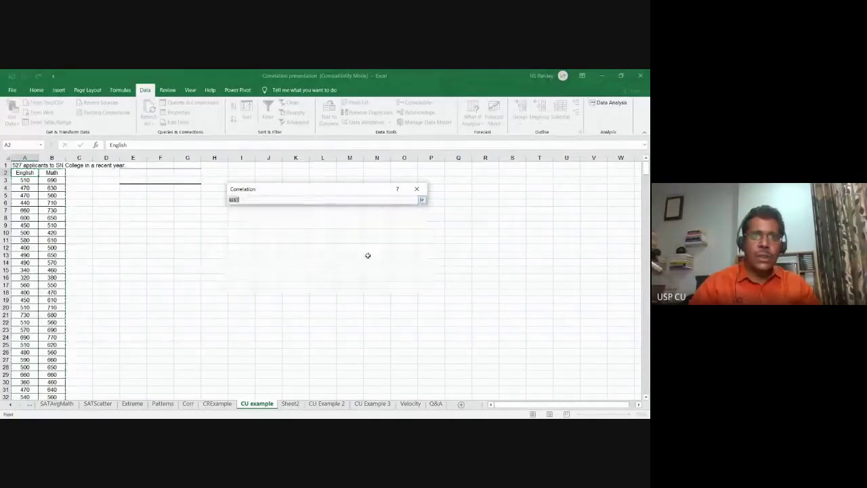
click(98, 226)
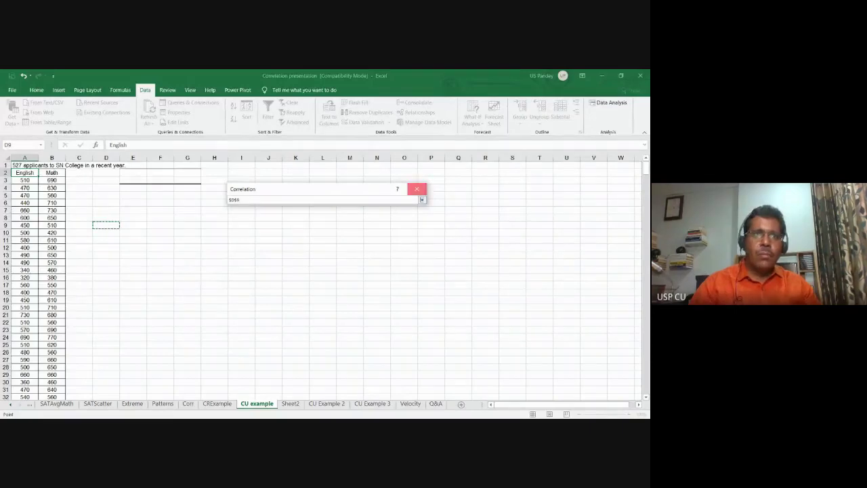
key(Return)
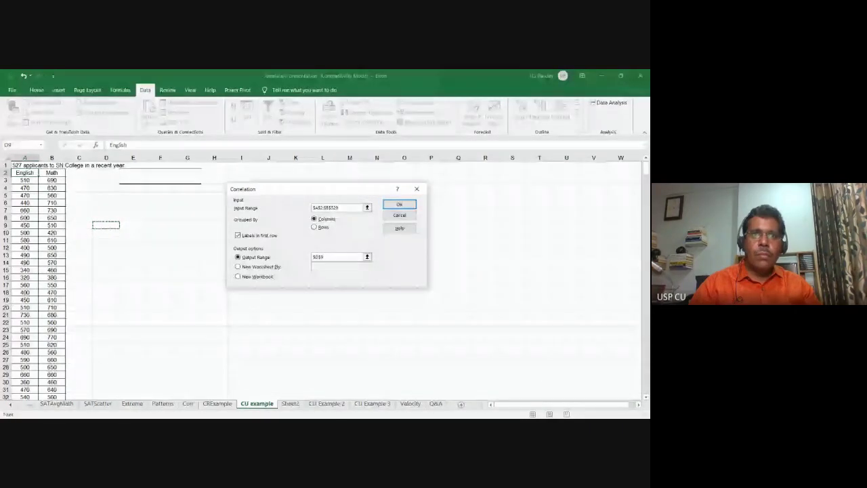
click(399, 204)
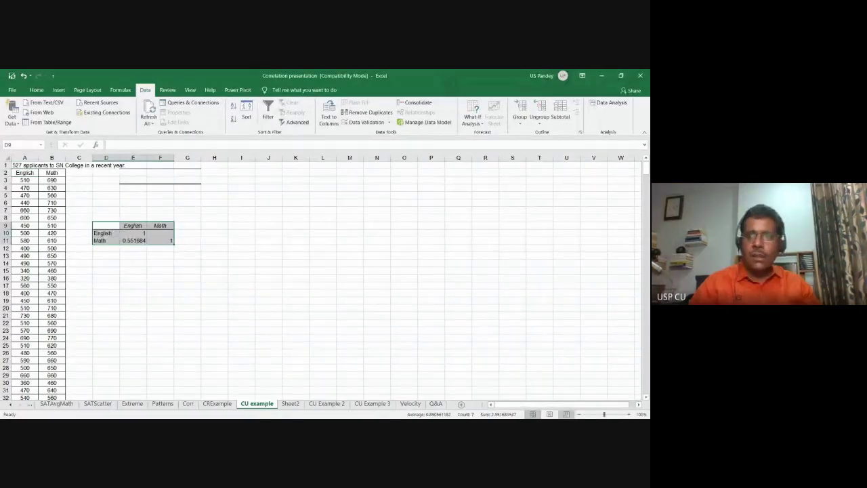
Zoom the sheet in three steps to about 140% and return to the top of the sheet.
click(629, 414)
click(629, 414)
click(629, 414)
click(629, 414)
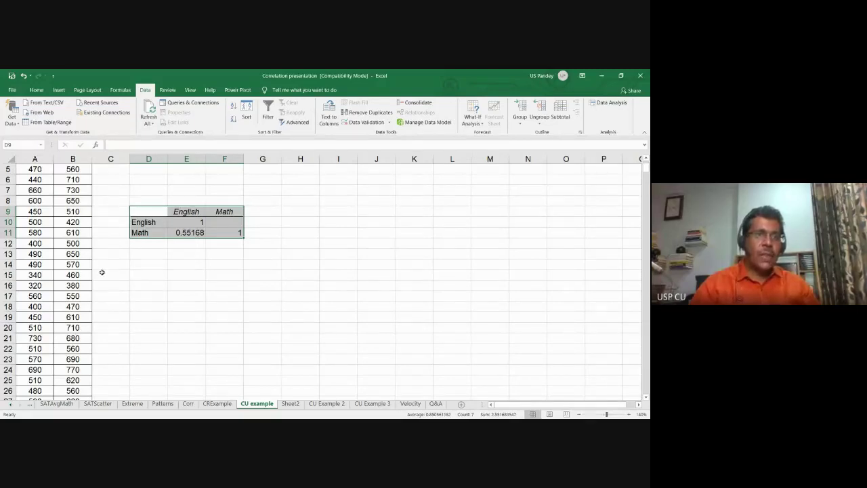
scroll(77, 274, up, 2)
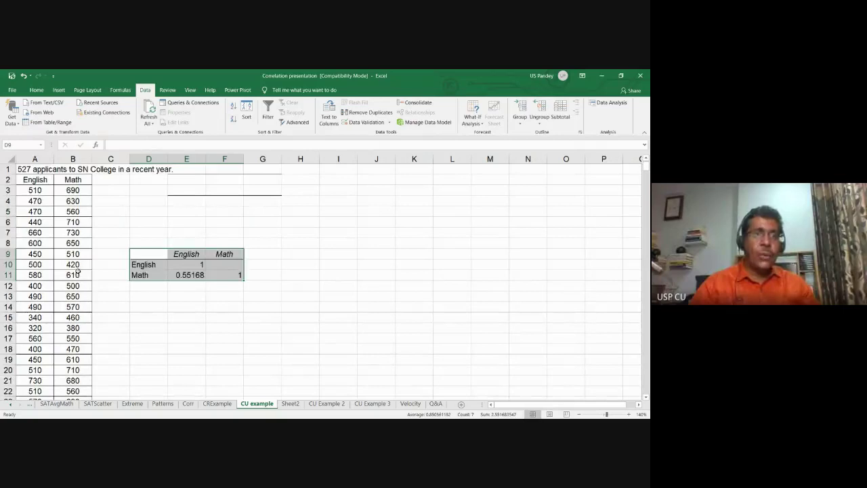
scroll(77, 269, down, 3)
scroll(80, 271, up, 3)
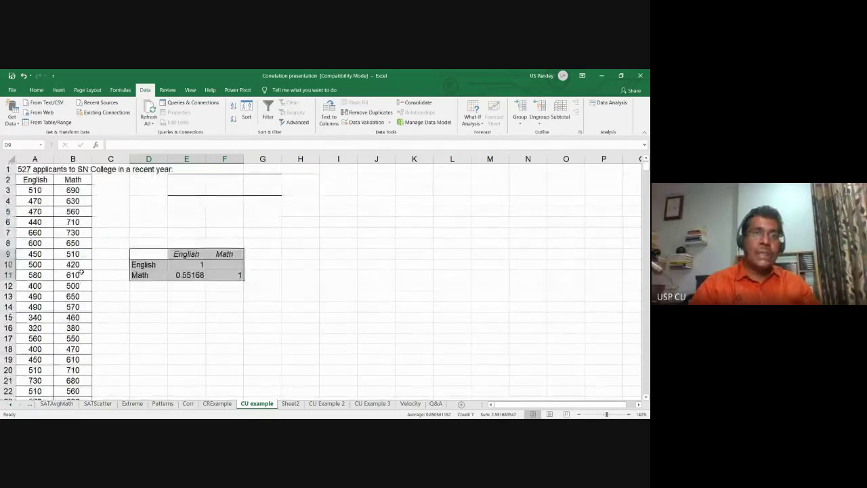